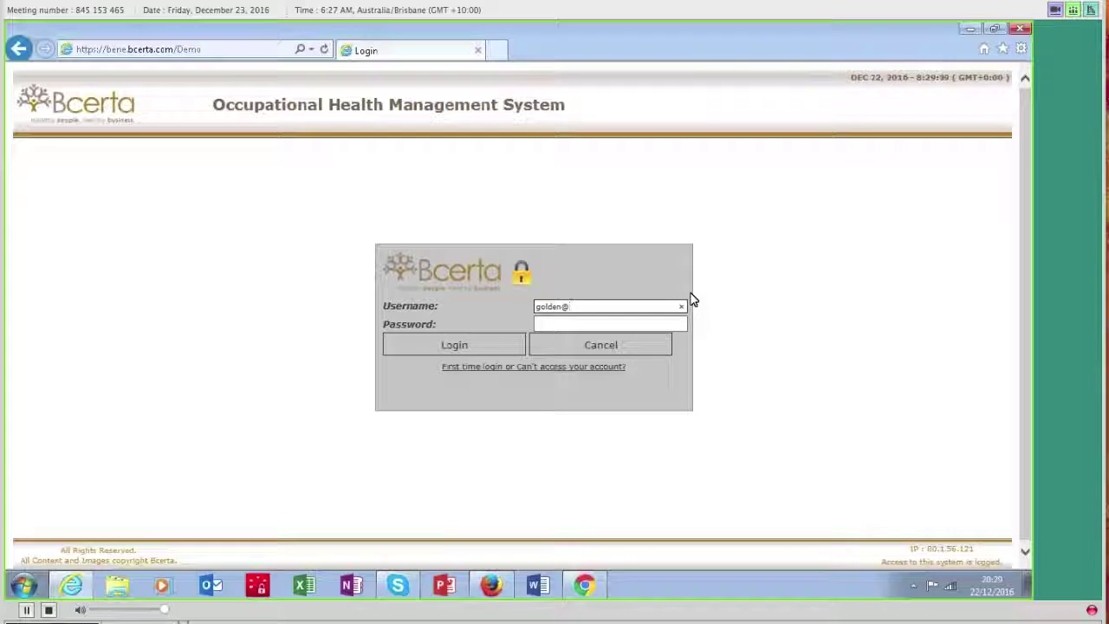
Step: Log in with the client HR username and password, then go to Resource Management
type("om")
left_click(555, 323)
type("••••••")
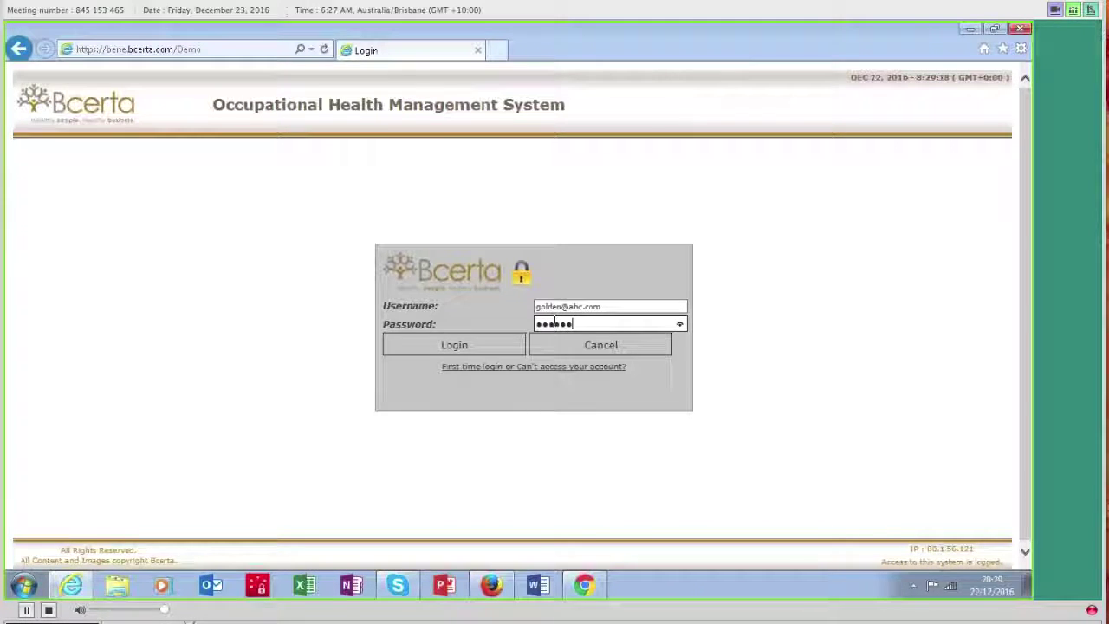
type("•••••")
left_click(451, 344)
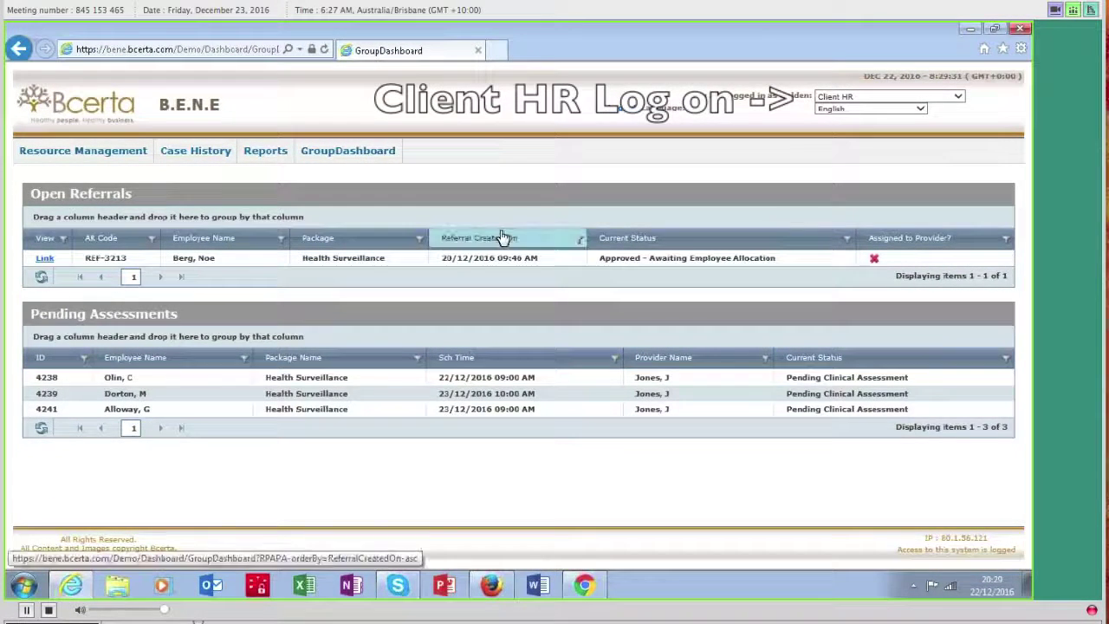
left_click(113, 151)
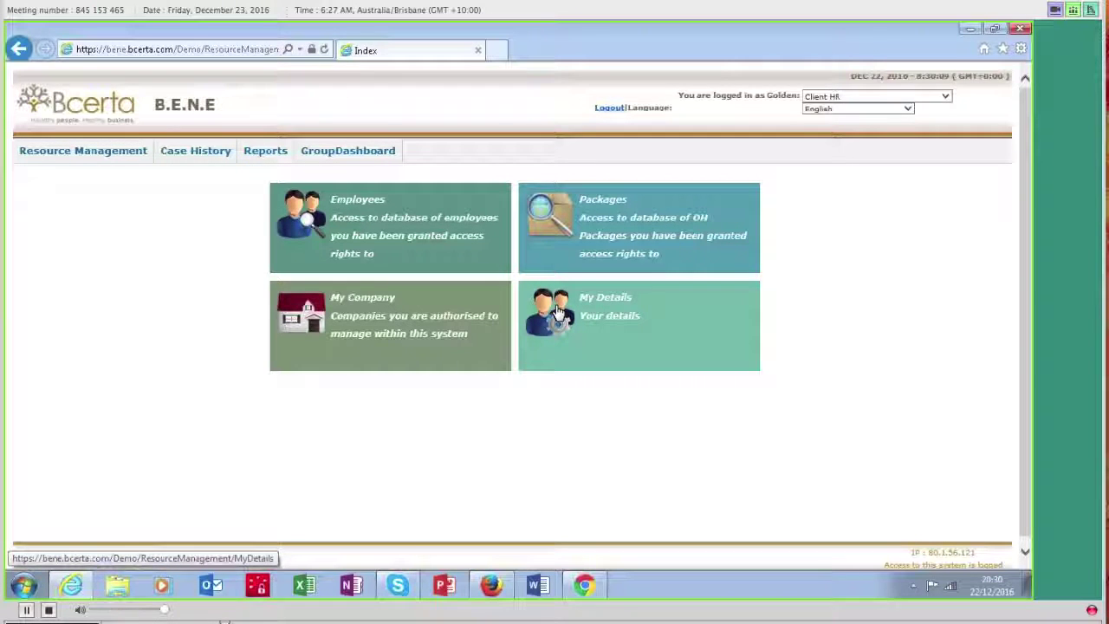
Step: Open Employees, view the Human Resources Manager's record, then return to the six-employee list
left_click(296, 212)
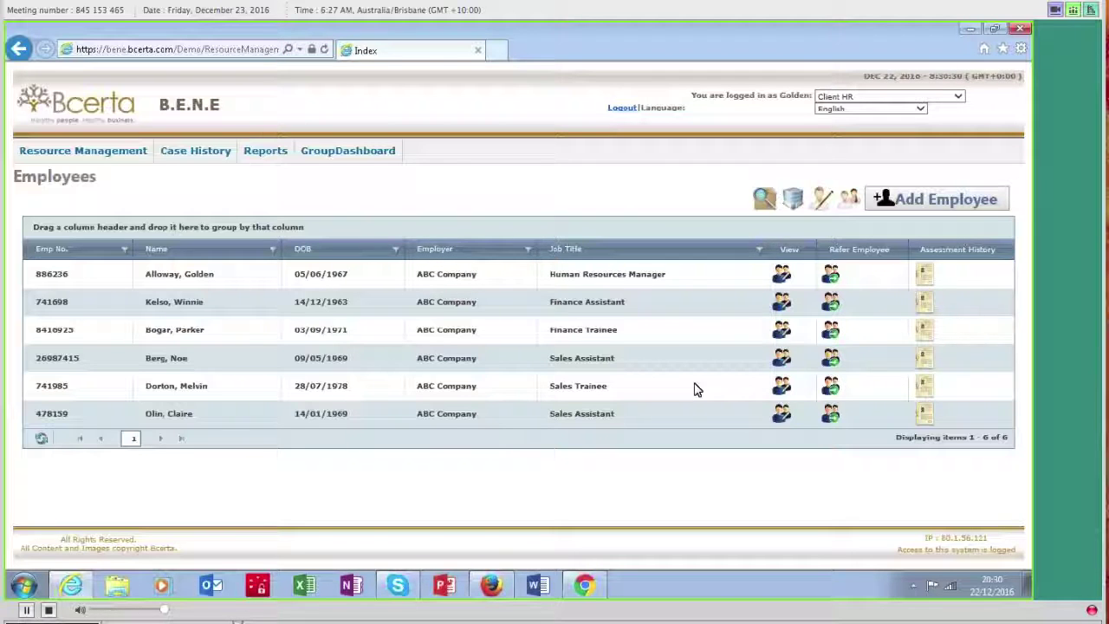
left_click(782, 275)
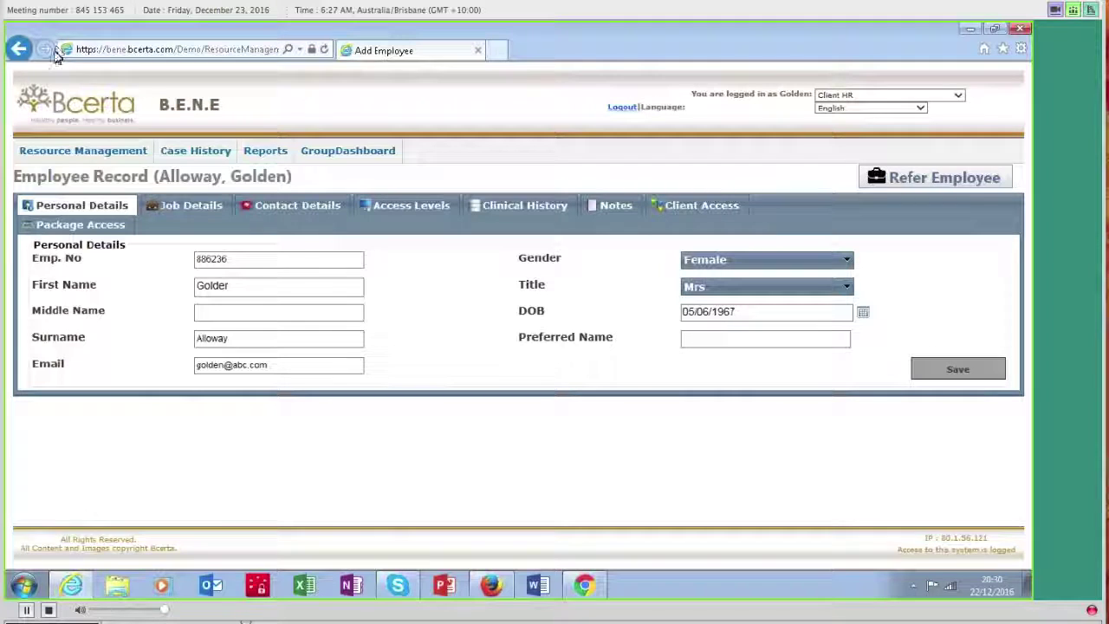
left_click(18, 49)
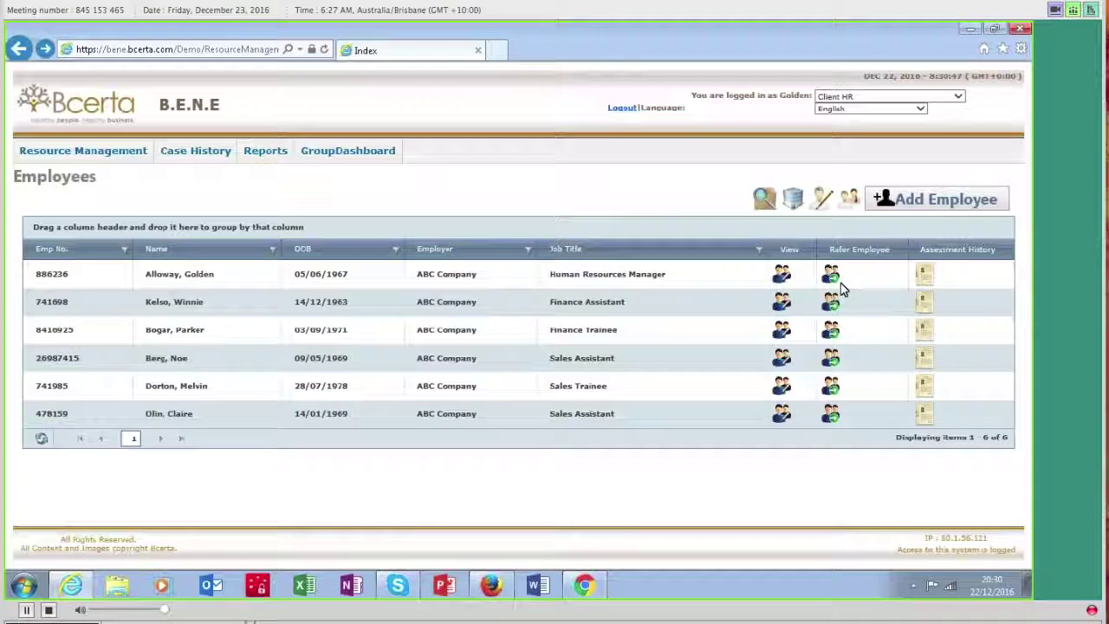
Step: Refer the Human Resources Manager with Attendance Management as both service and package
left_click(832, 277)
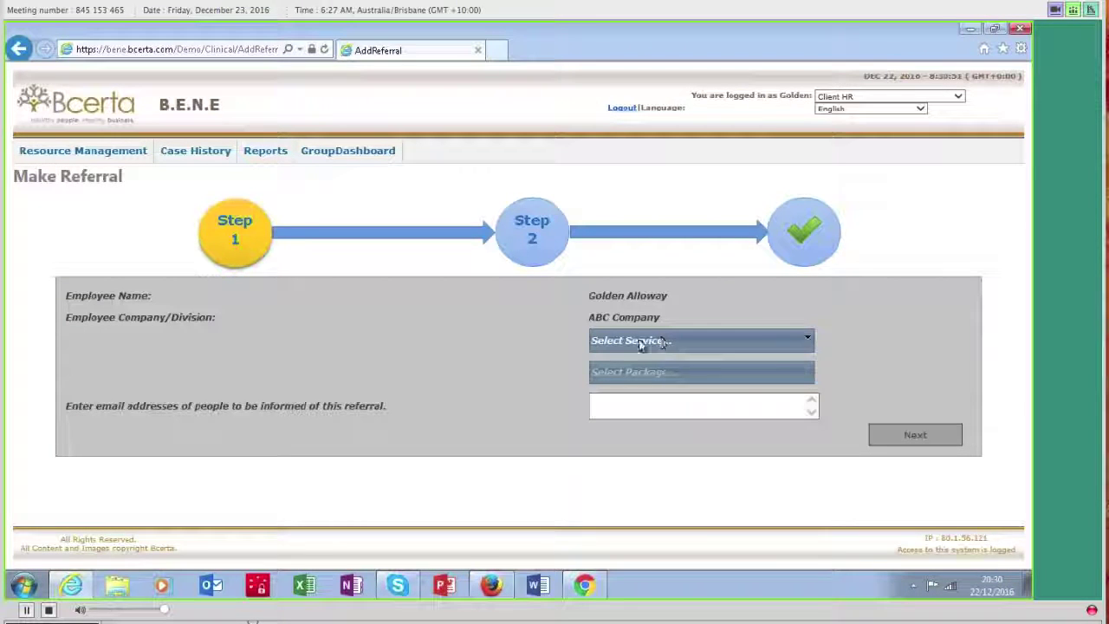
left_click(809, 341)
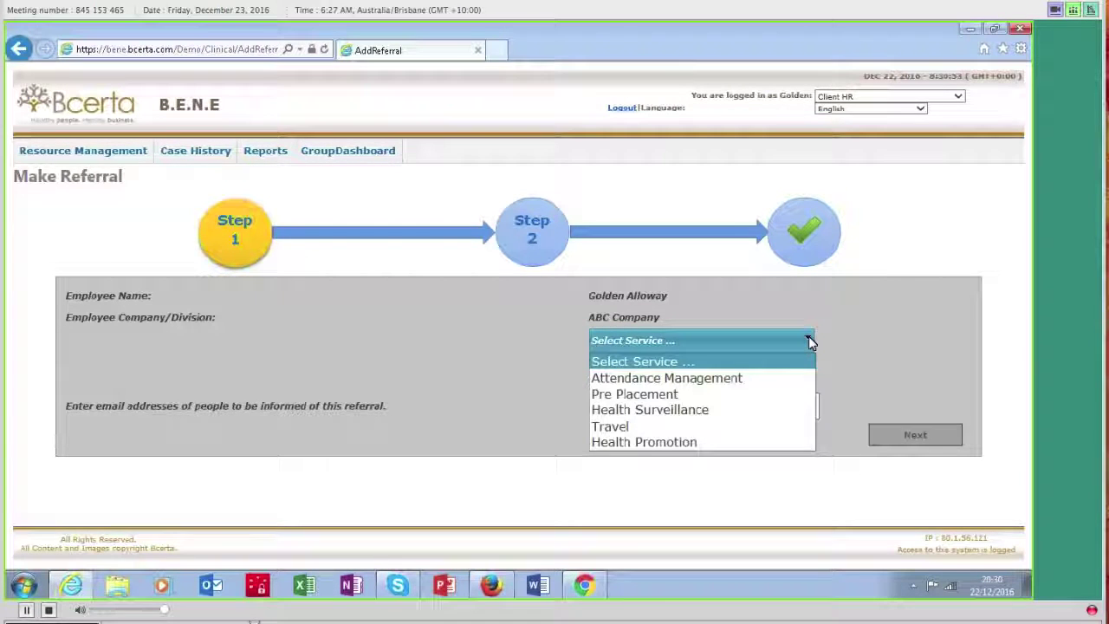
left_click(720, 380)
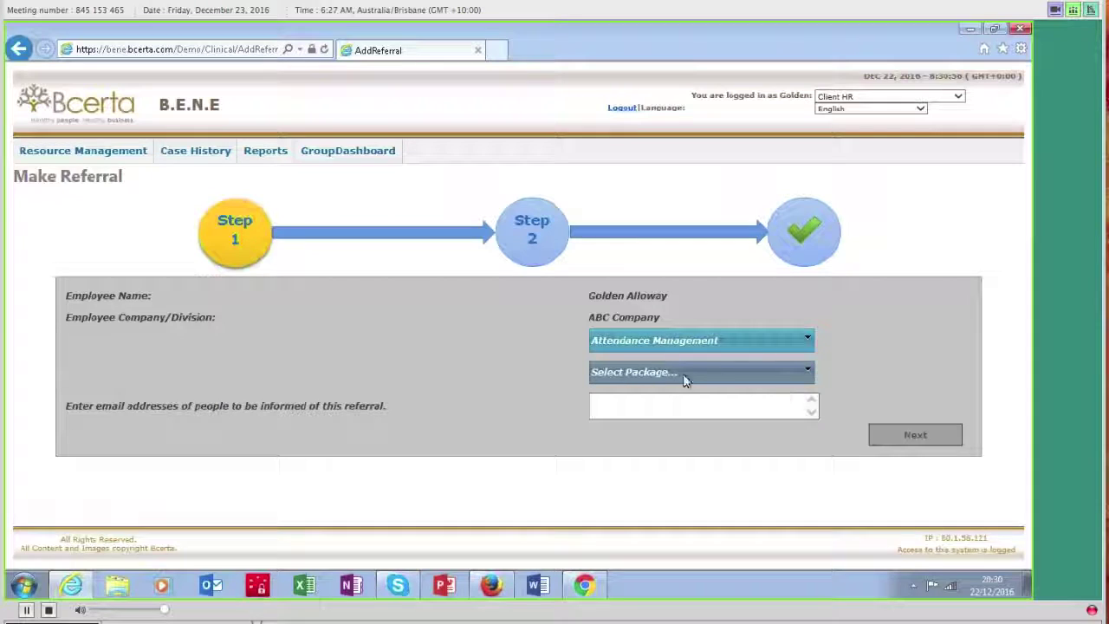
left_click(807, 372)
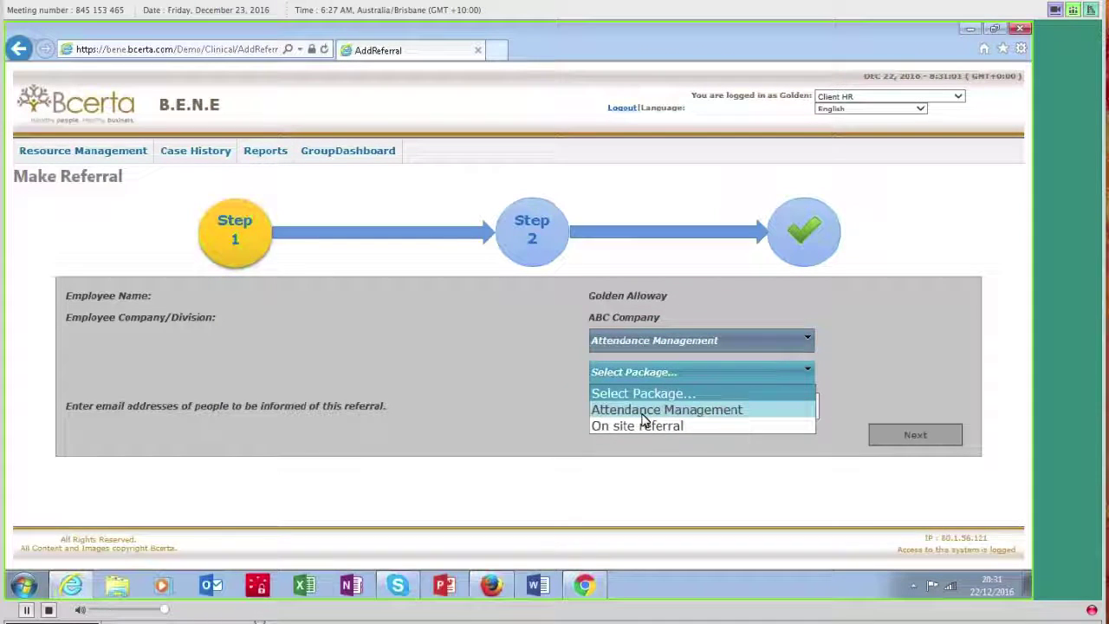
left_click(637, 410)
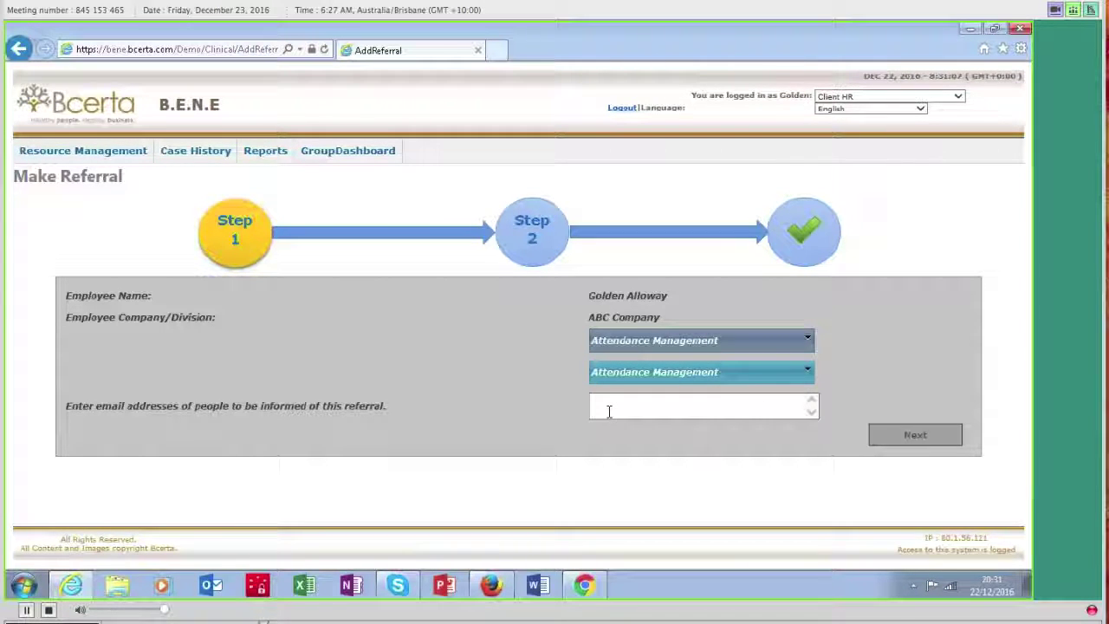
Step: Answer the questionnaire: Q1 15/04/2014, Q2 No, Q3 01/05/2016, Q4 more than four absences
left_click(897, 435)
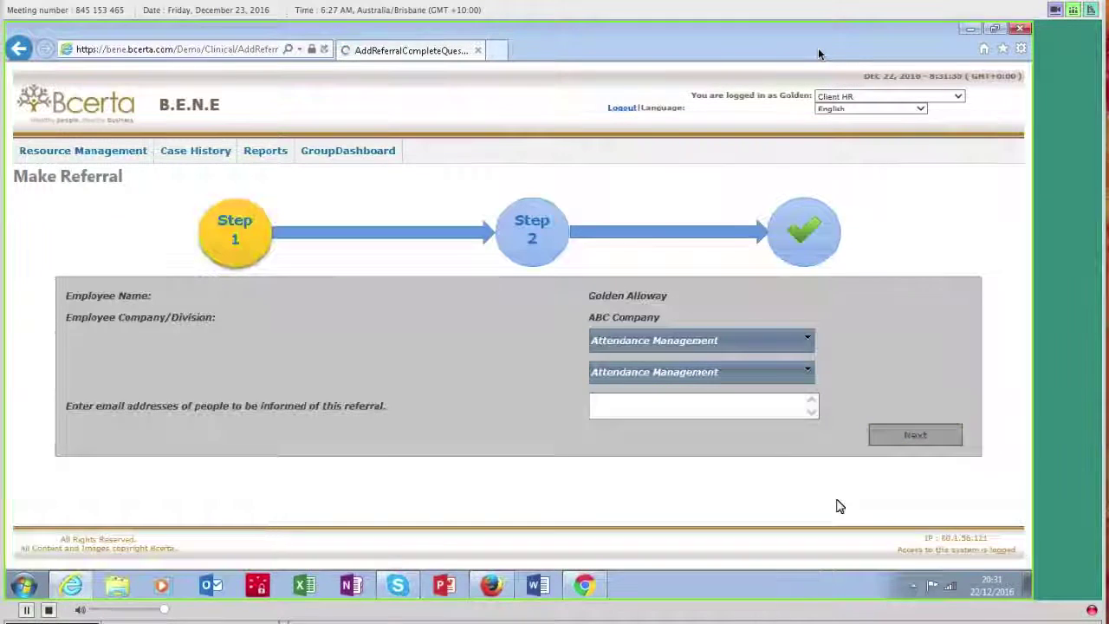
scroll(691, 443, "down", 3)
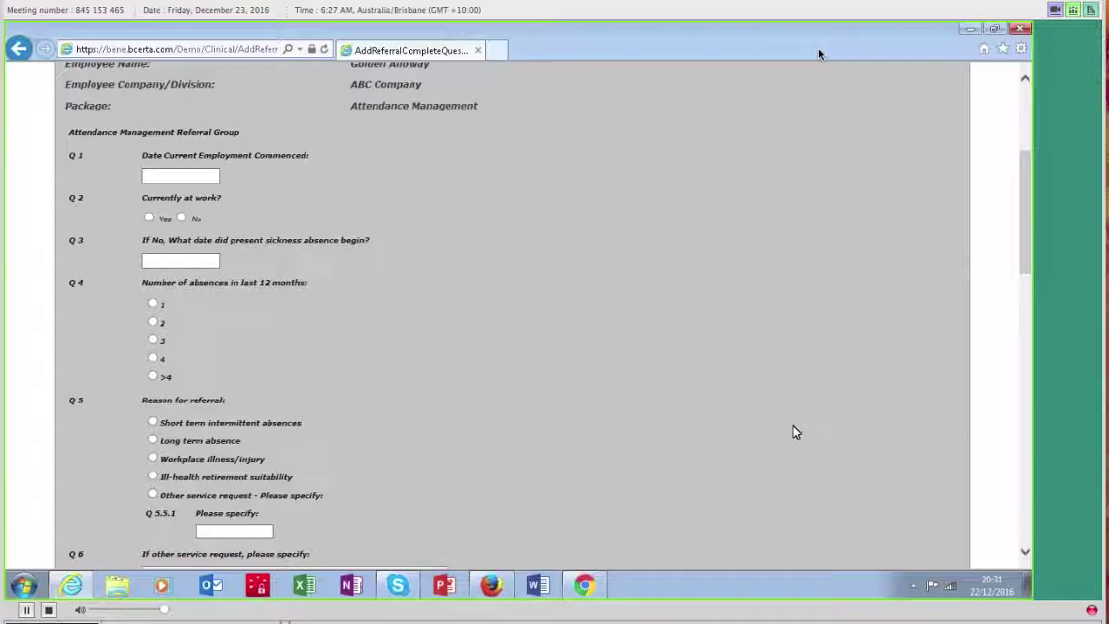
left_click(217, 175)
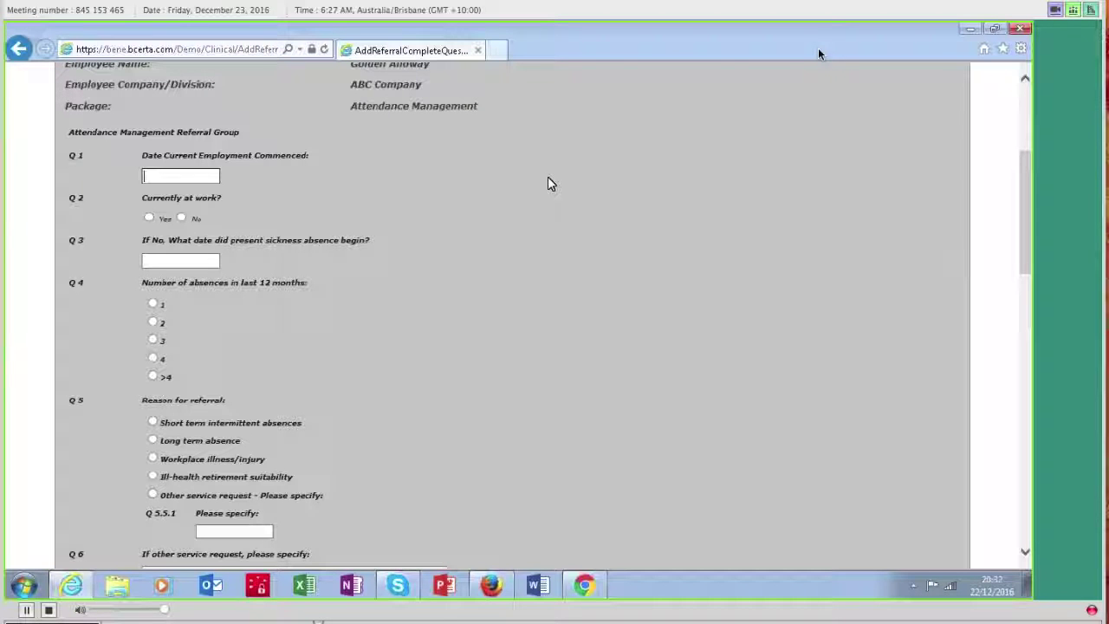
type("15/04/2014")
left_click(182, 219)
type("01/")
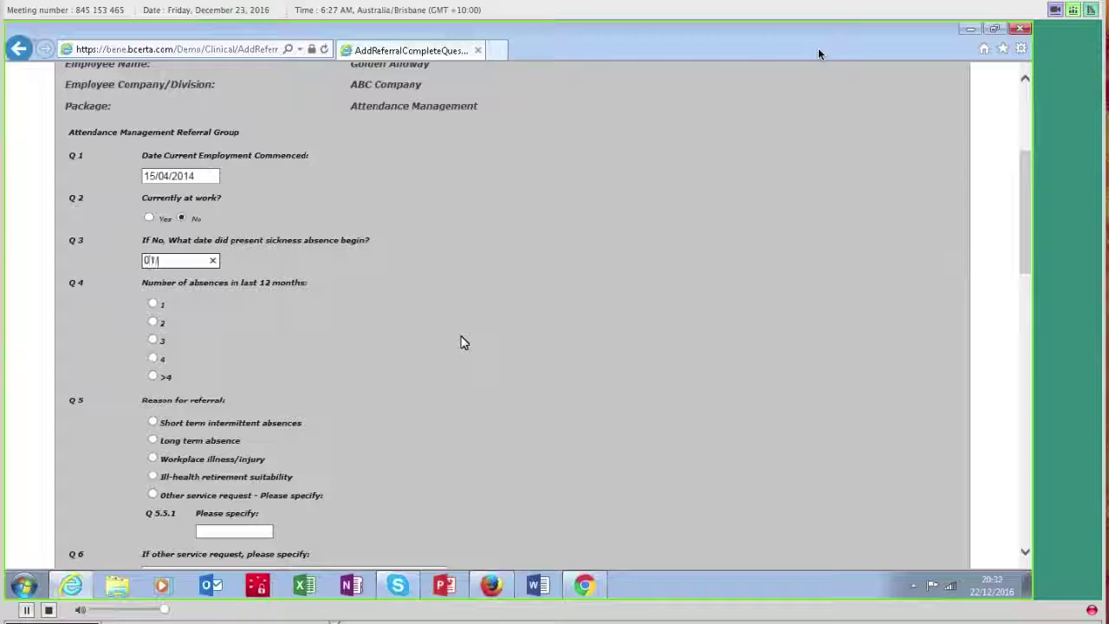
type("05/2016")
left_click(153, 377)
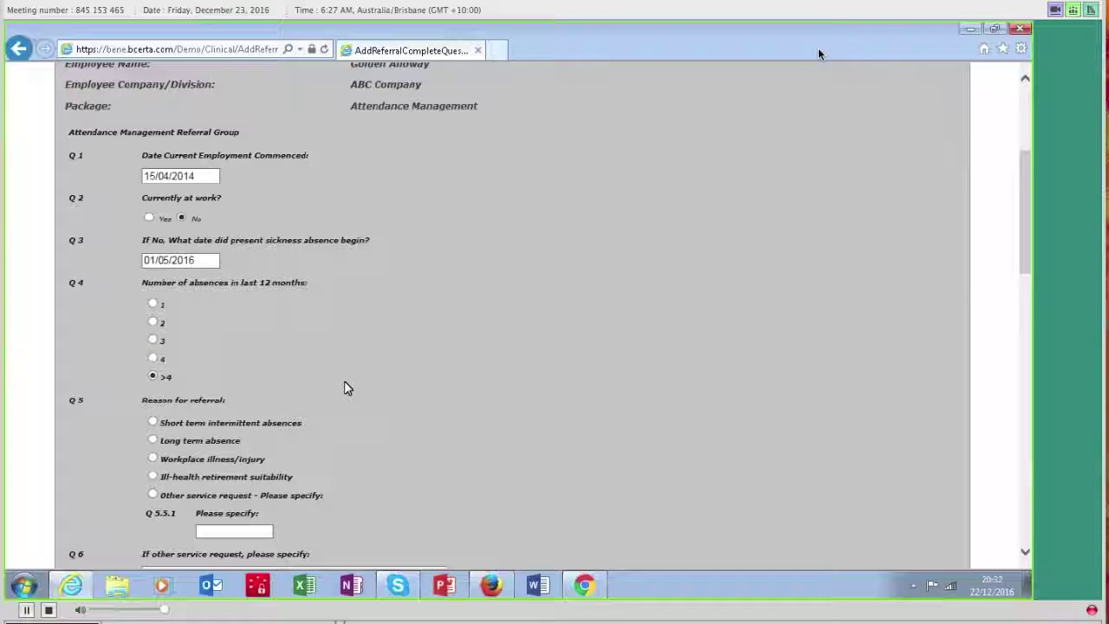
Step: Add Q10 'would the employee require any additional assistance in the workplace' and create the referral
scroll(344, 383, "down", 3)
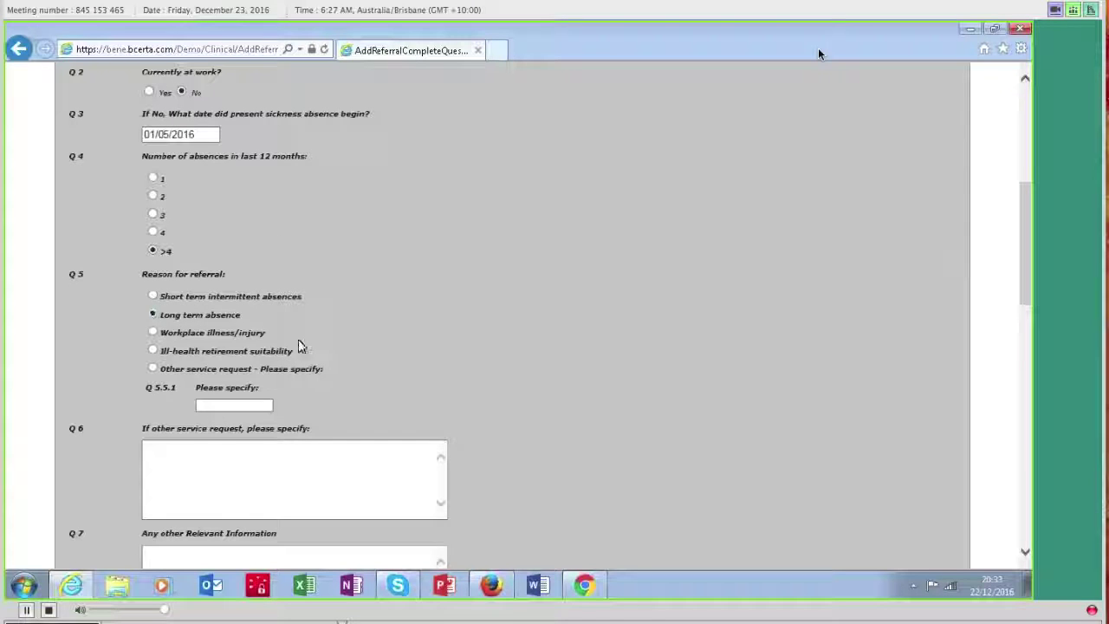
scroll(478, 391, "down", 6)
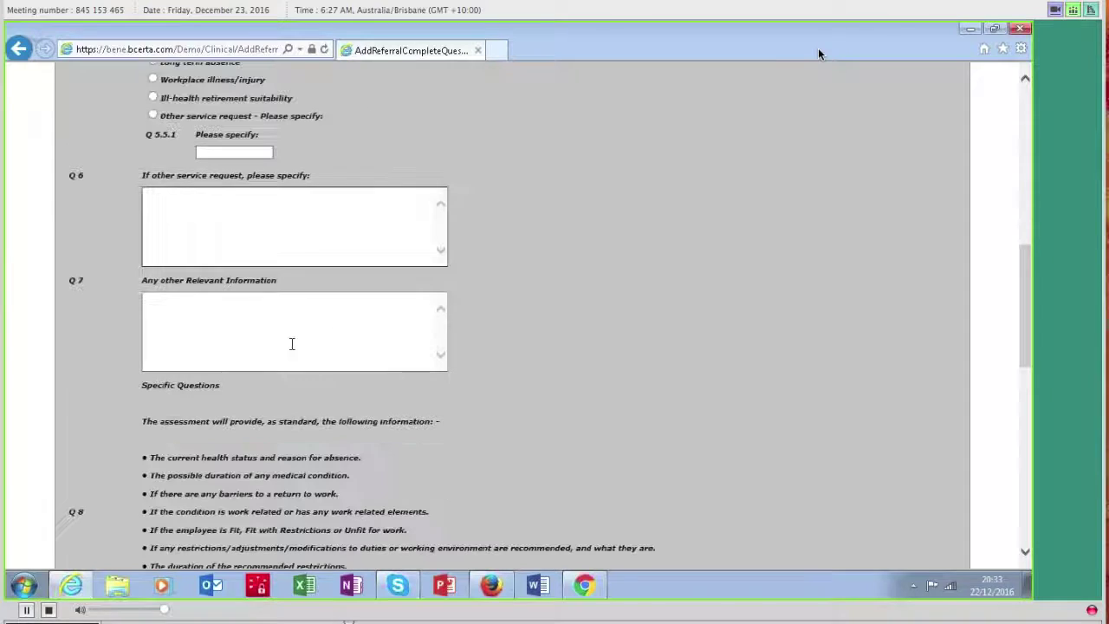
scroll(293, 344, "down", 9)
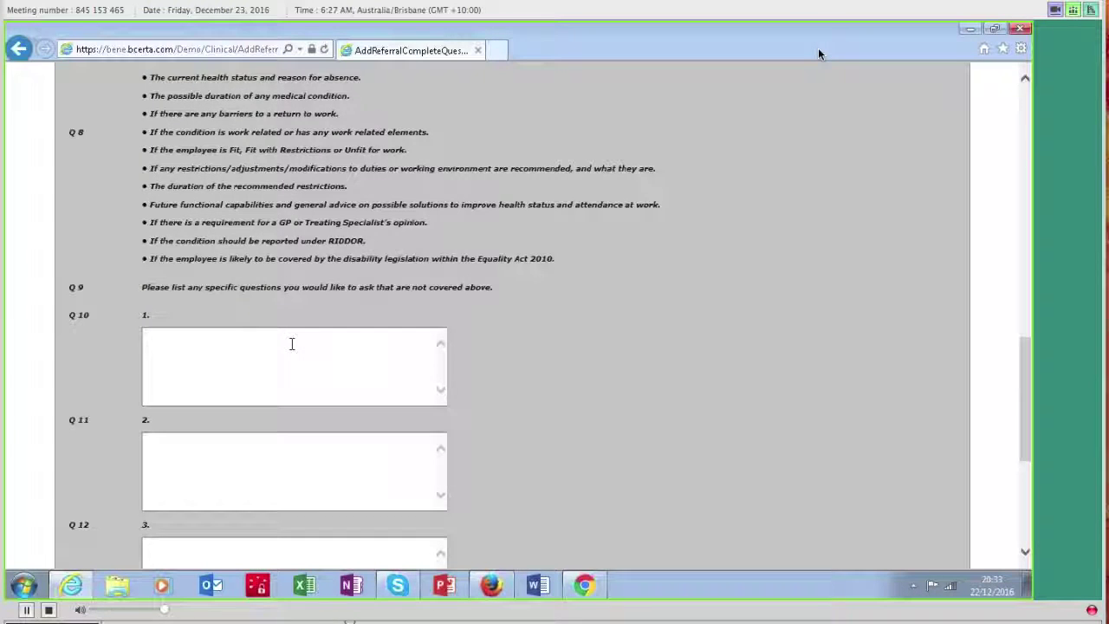
scroll(292, 344, "down", 3)
left_click(331, 274)
type("would the employee require any a")
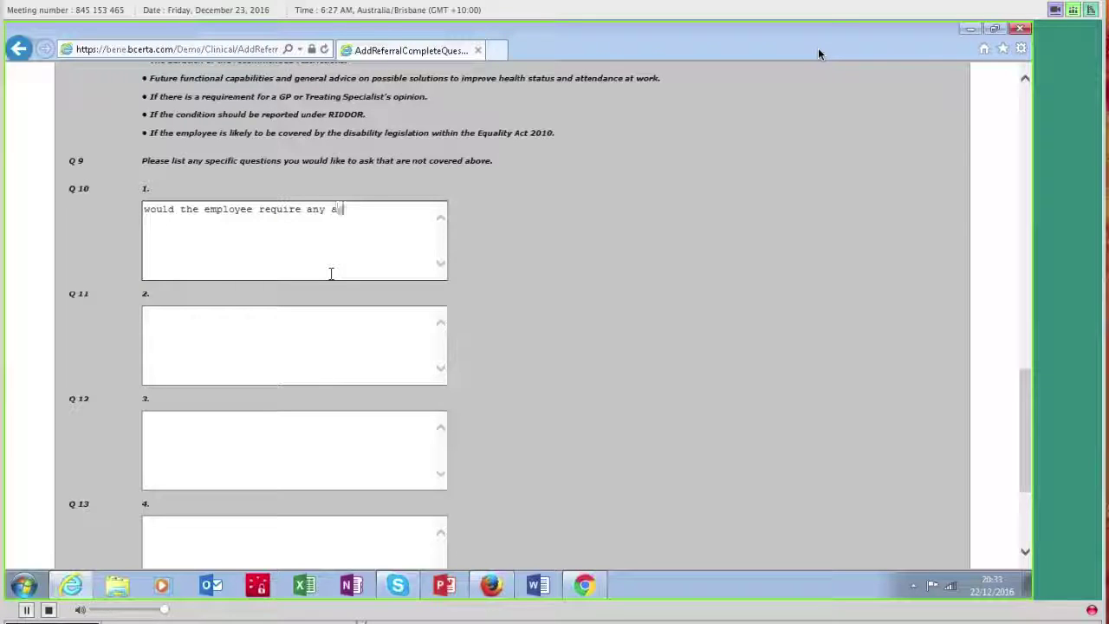
type("dditional assistance in the wo")
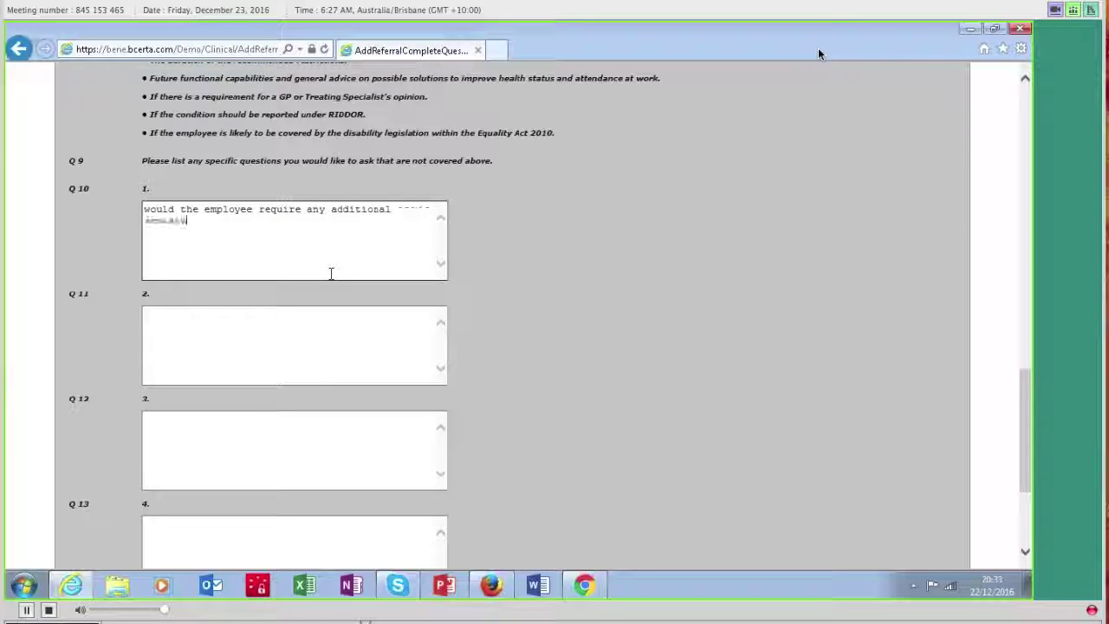
type("rkplace")
scroll(390, 248, "down", 3)
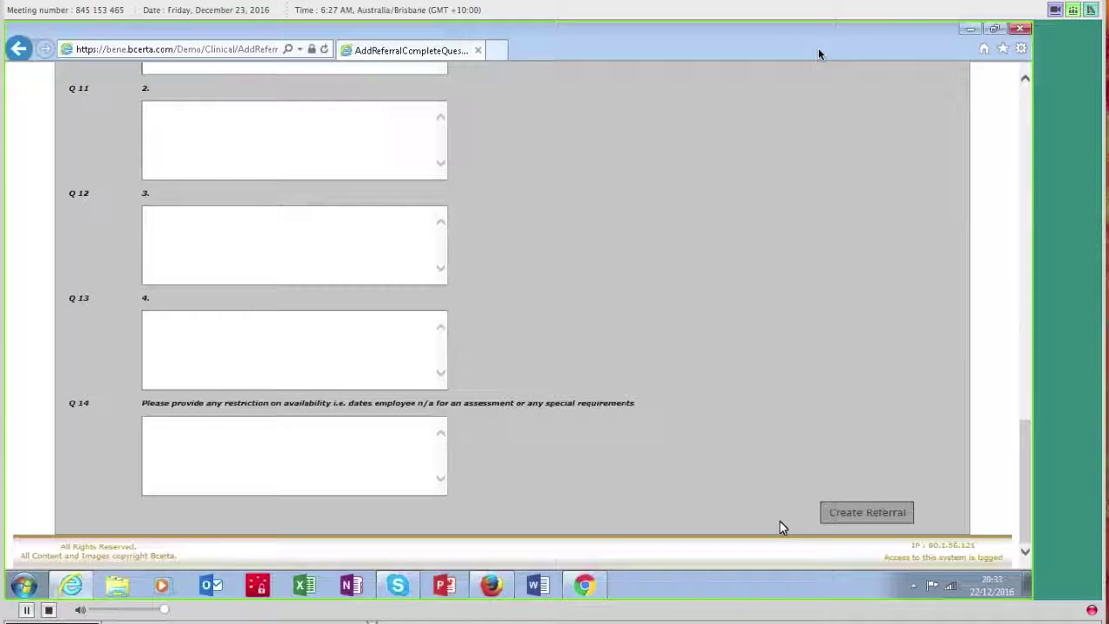
left_click(836, 516)
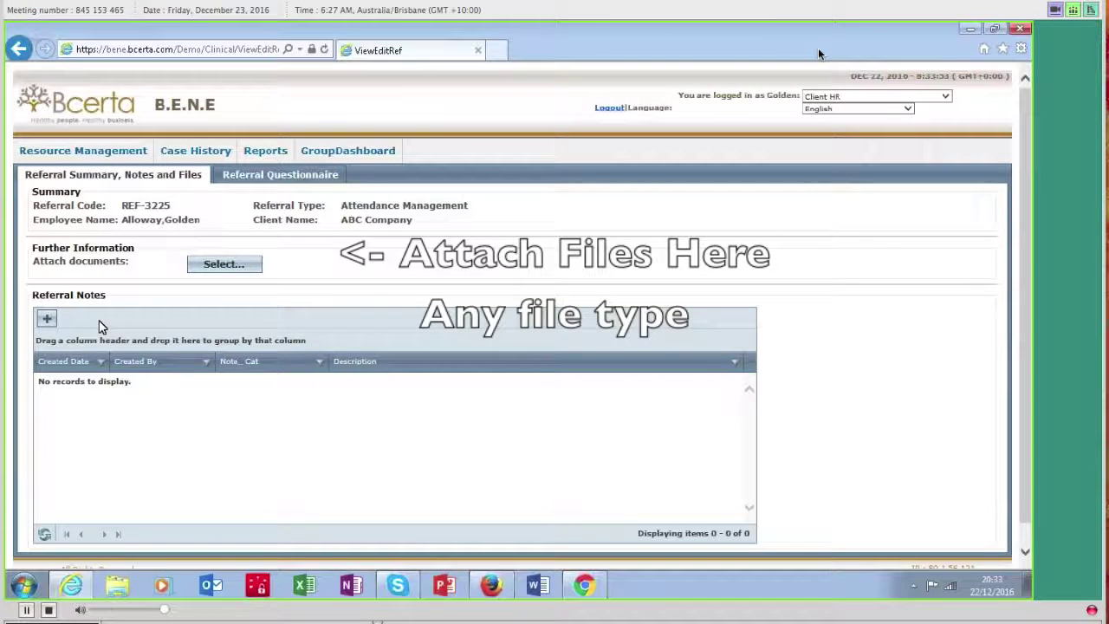
Step: Dismiss the attachment file picker without adding a file and go to the GroupDashboard
left_click(224, 265)
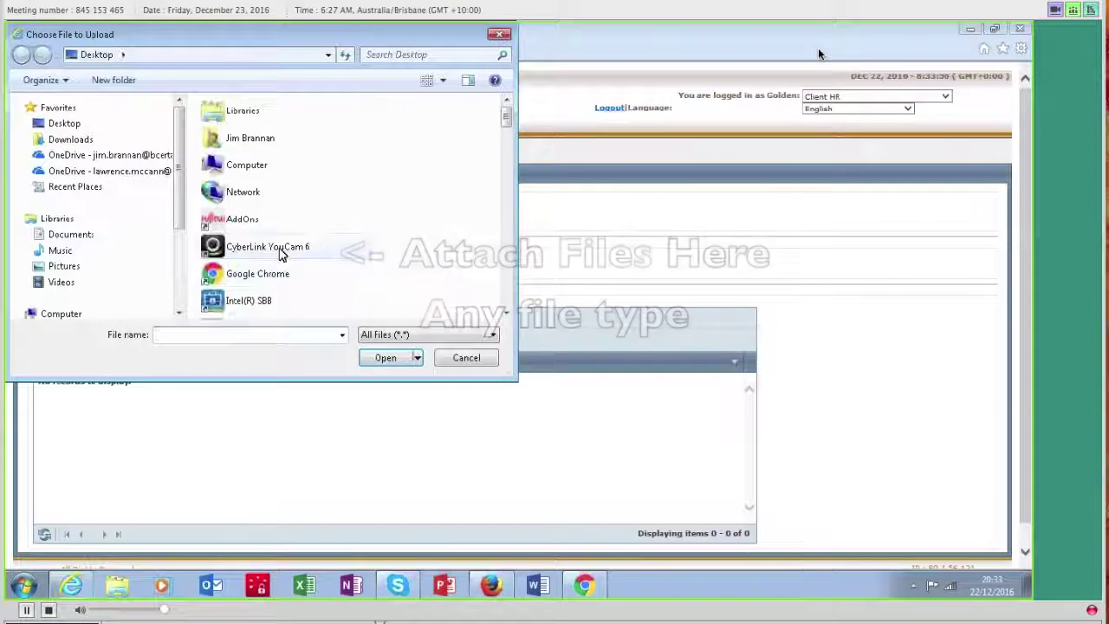
left_click(465, 358)
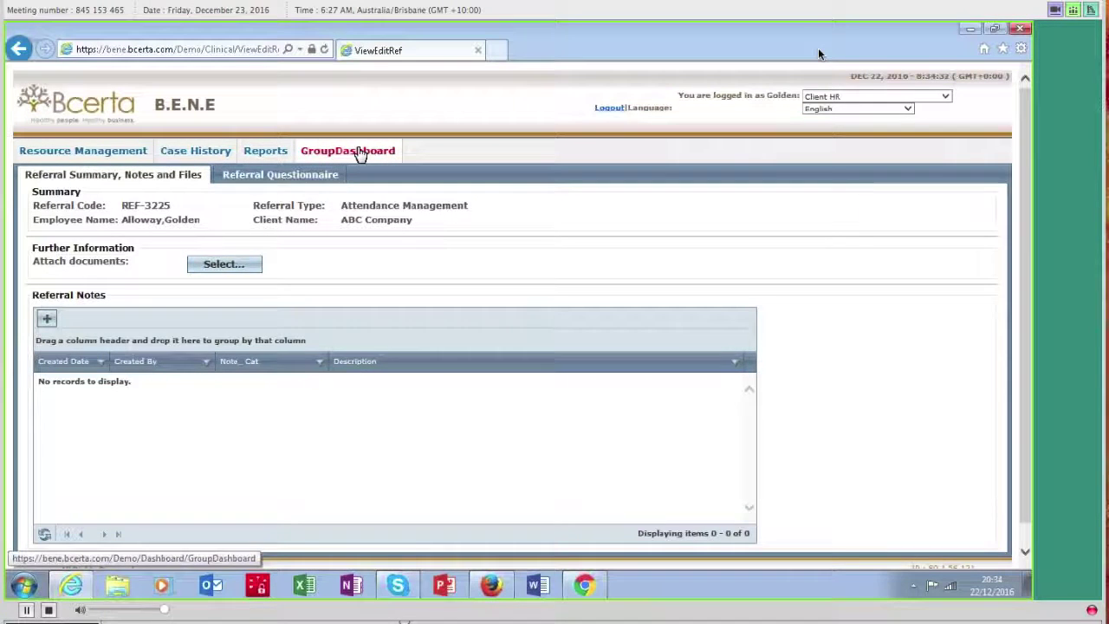
left_click(361, 154)
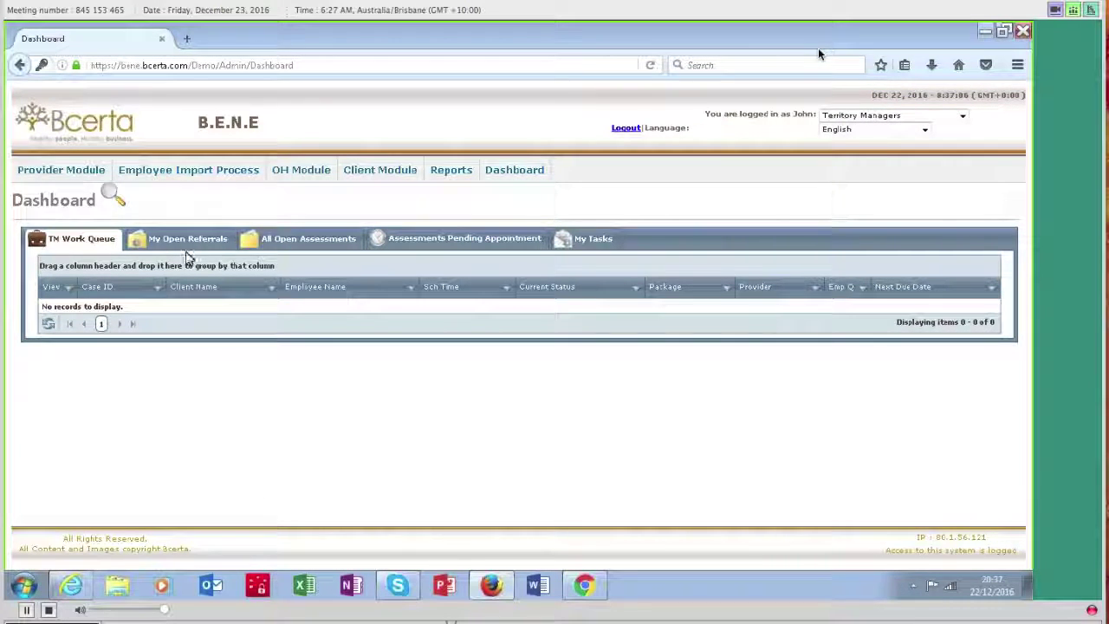
left_click(186, 241)
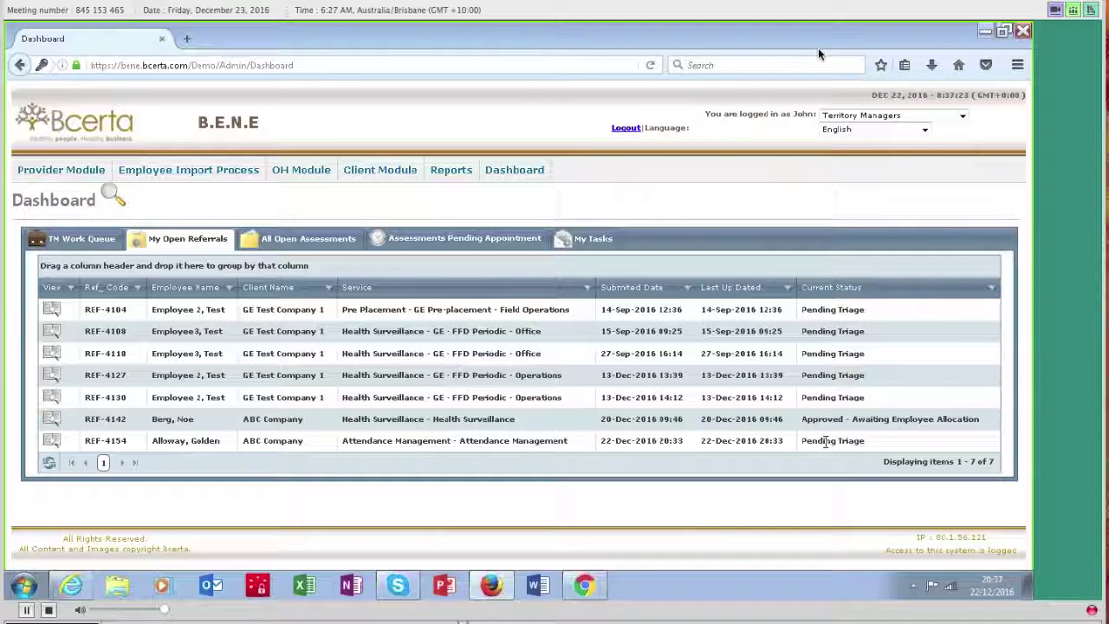
left_click(54, 444)
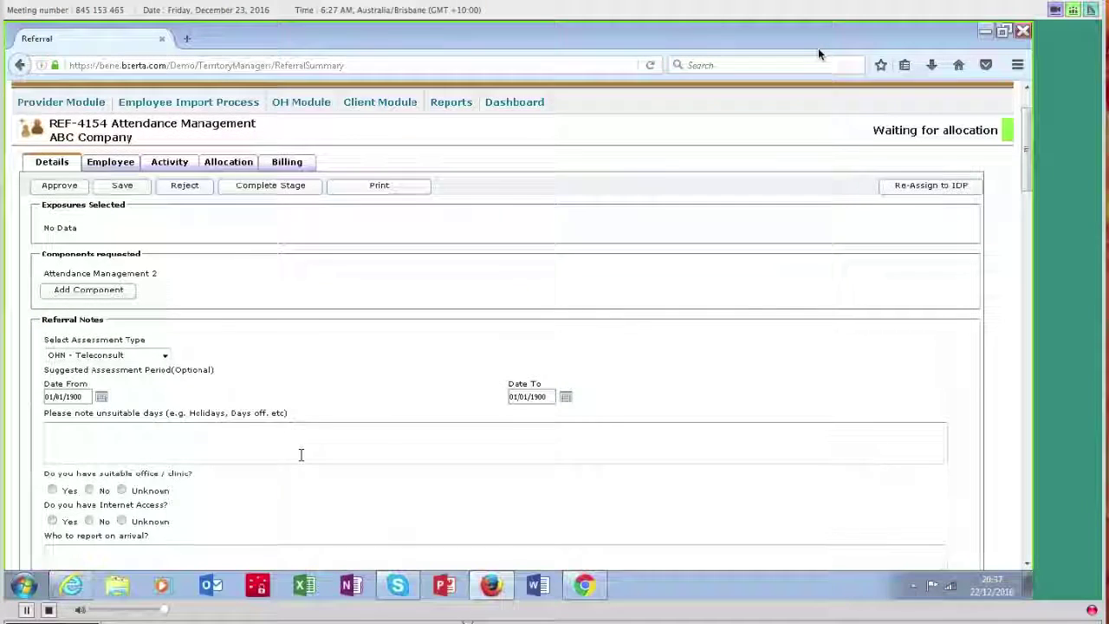
Step: Approve the Attendance Management referral from its Details tab
scroll(384, 419, "up", 3)
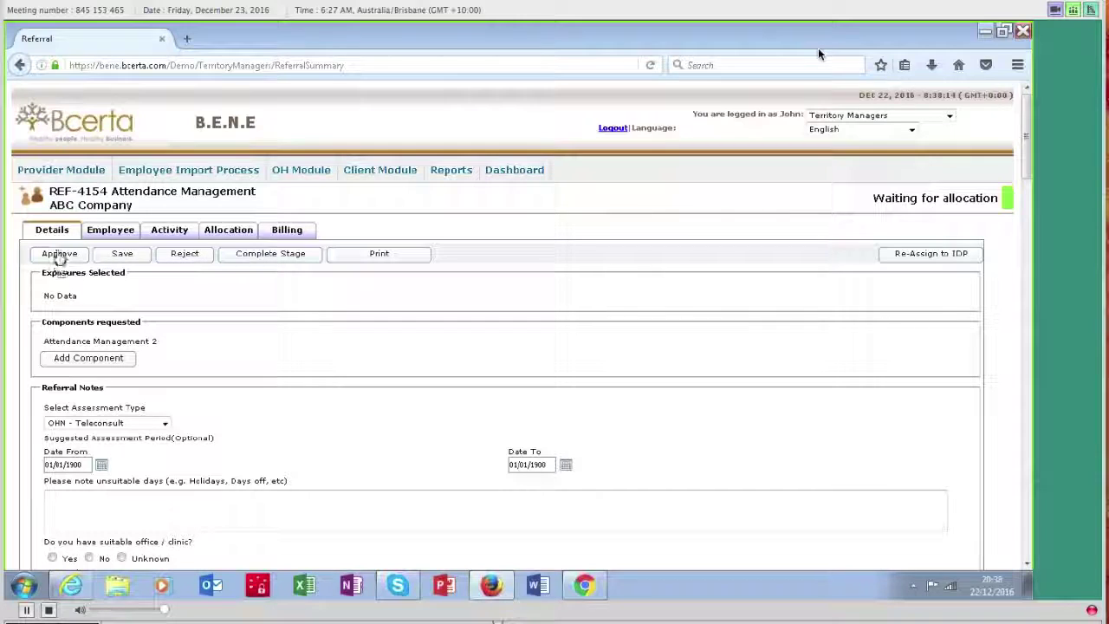
left_click(57, 253)
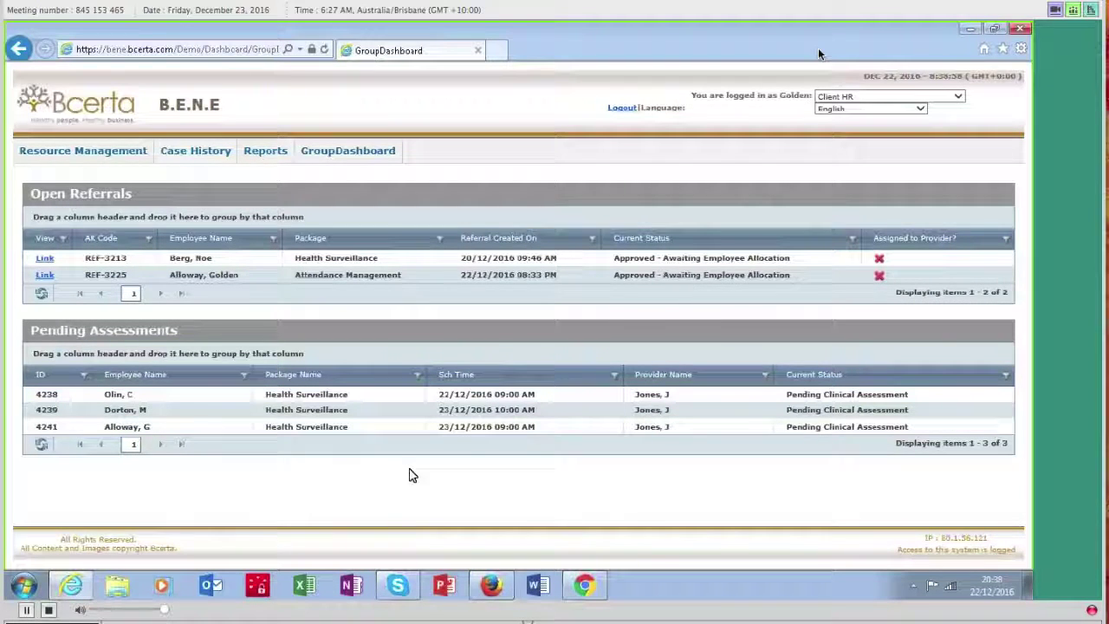
left_click(492, 588)
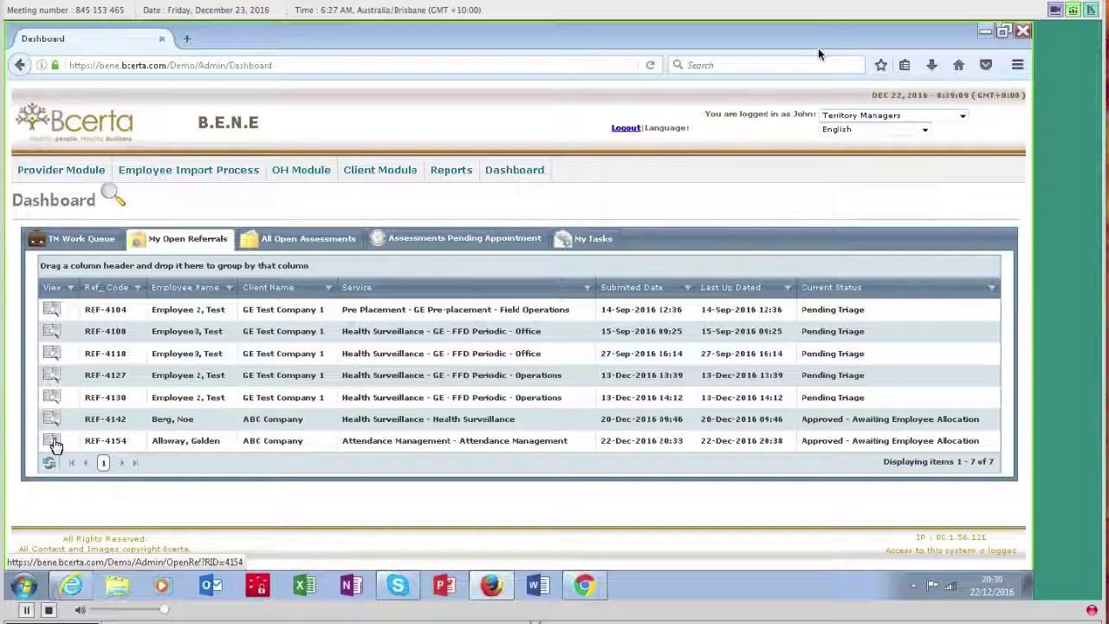
left_click(52, 442)
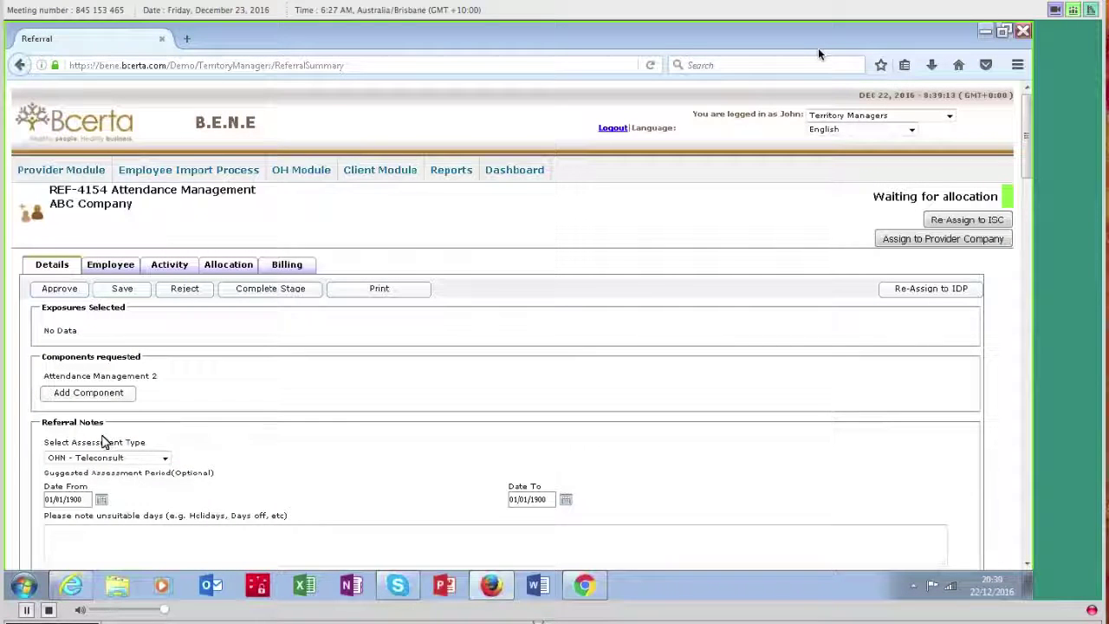
left_click(110, 266)
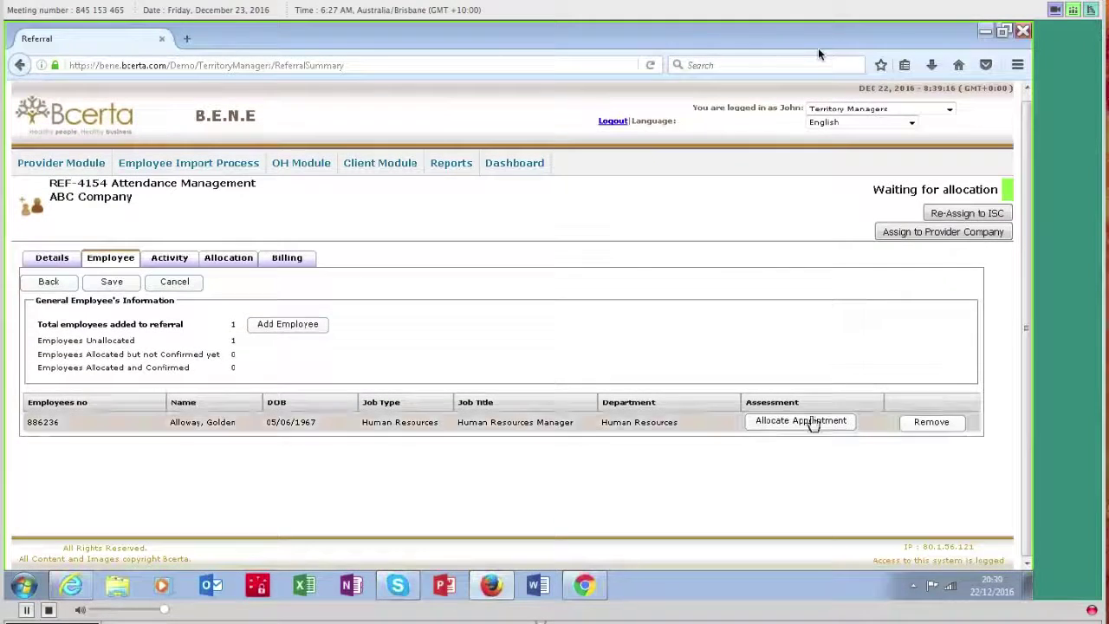
Step: Allocate the employee an XYZ Health appointment at XYZ House on 22/12/2016, hour 22
left_click(810, 422)
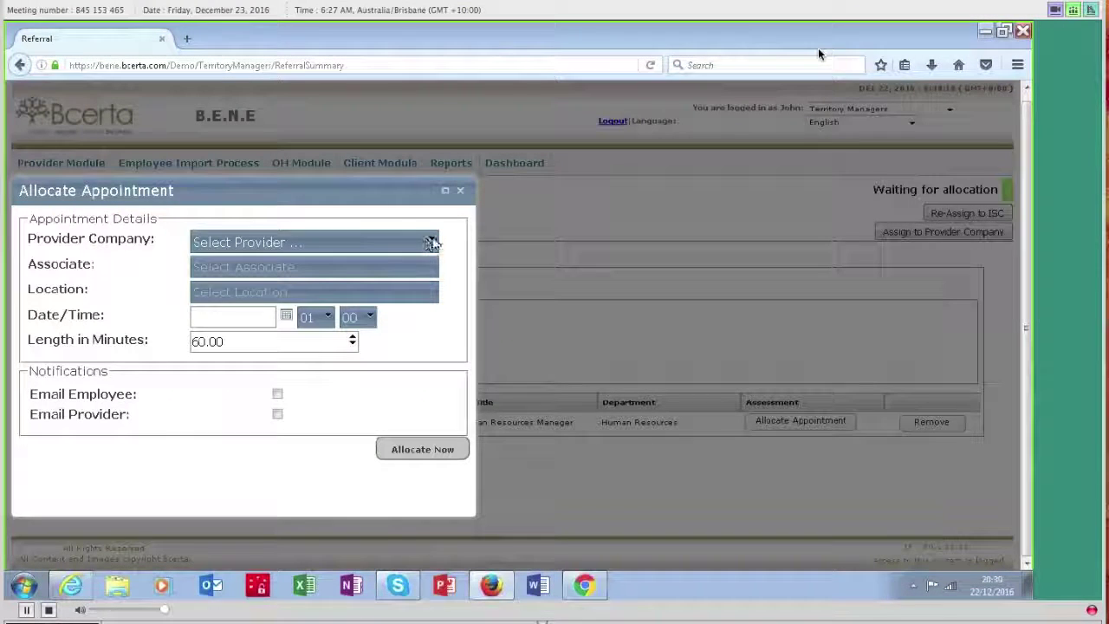
left_click(433, 243)
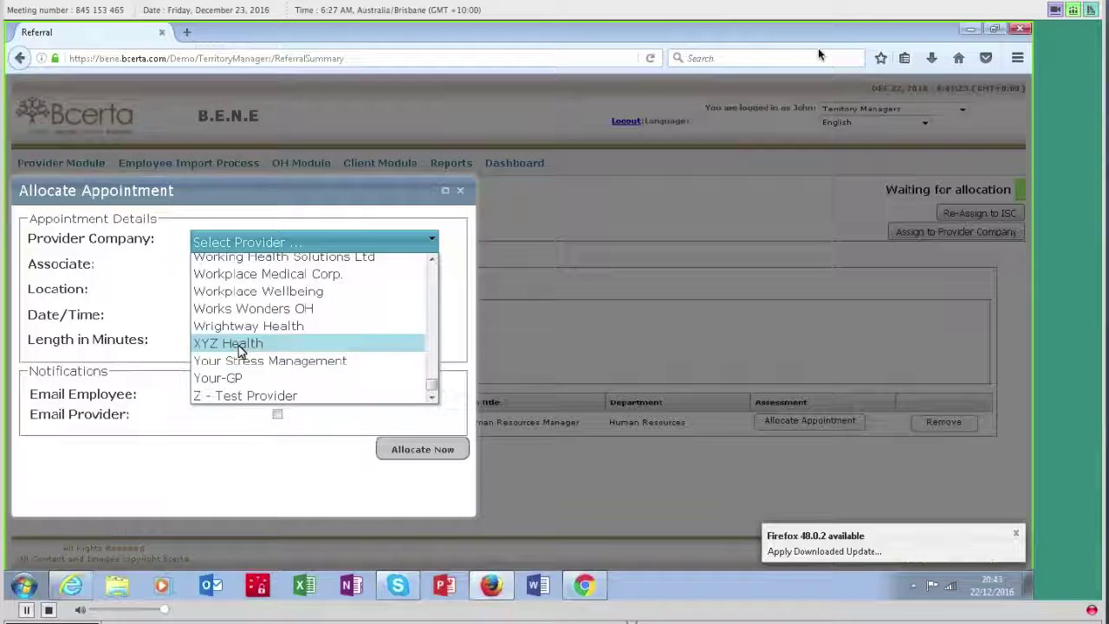
left_click(250, 343)
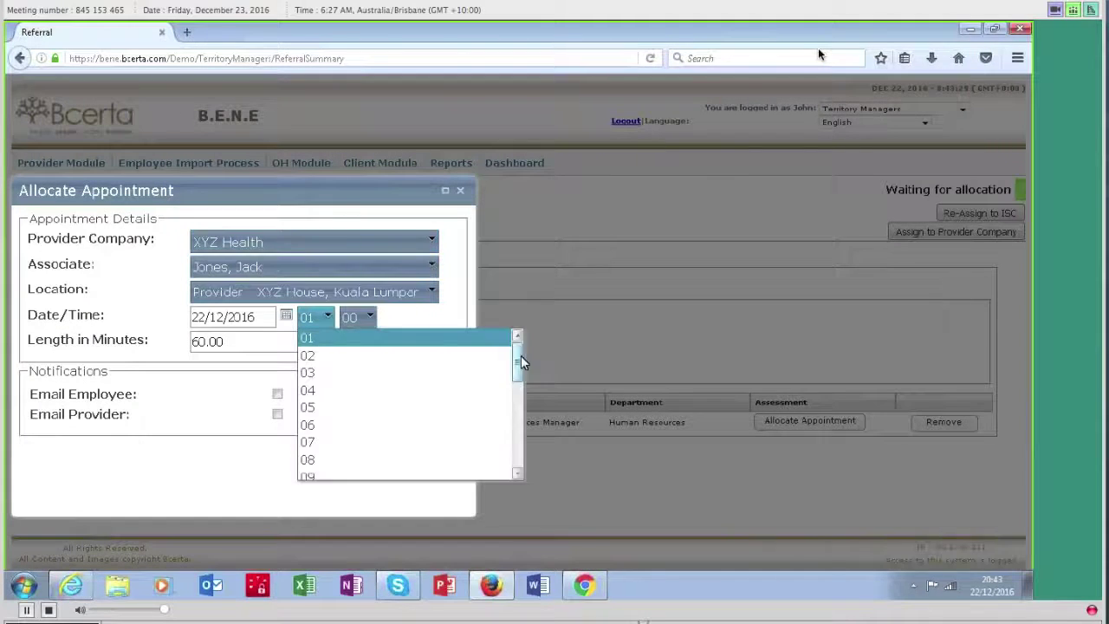
left_click_drag(521, 357, 521, 423)
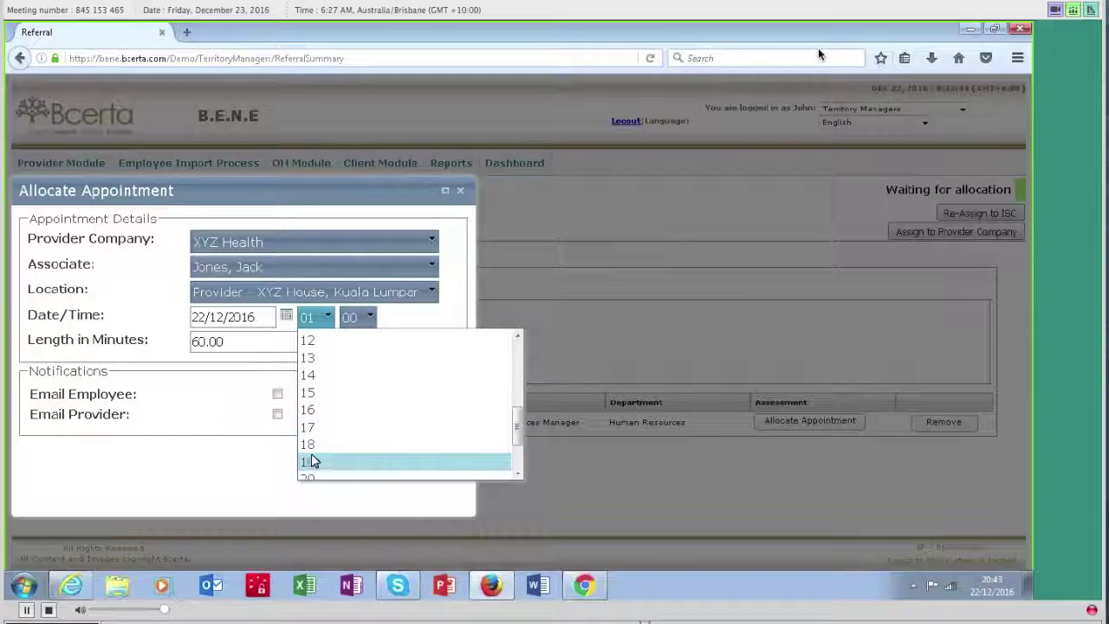
left_click_drag(518, 425, 515, 445)
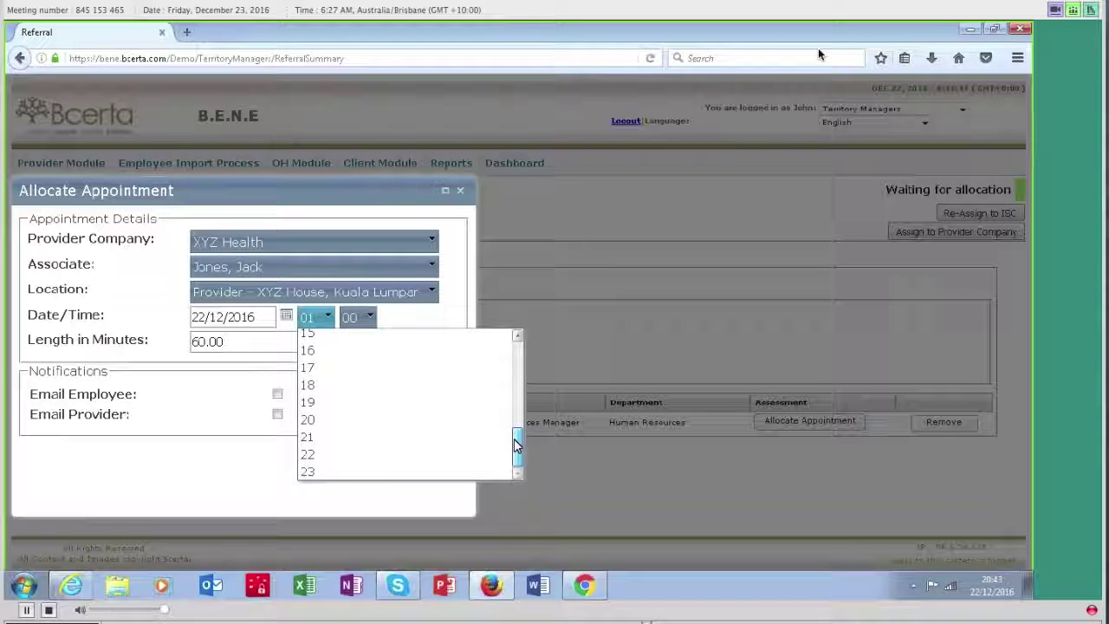
left_click(307, 453)
left_click(378, 453)
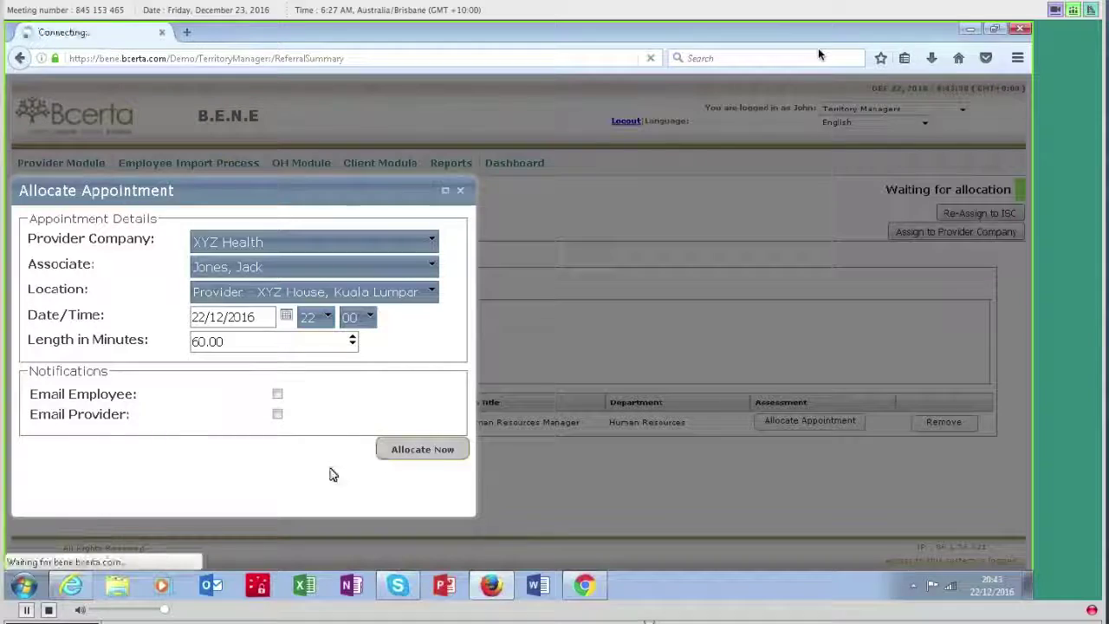
Step: View all open assessments on the dashboard
left_click(268, 234)
scroll(256, 410, "down", 2)
scroll(256, 410, "down", 2)
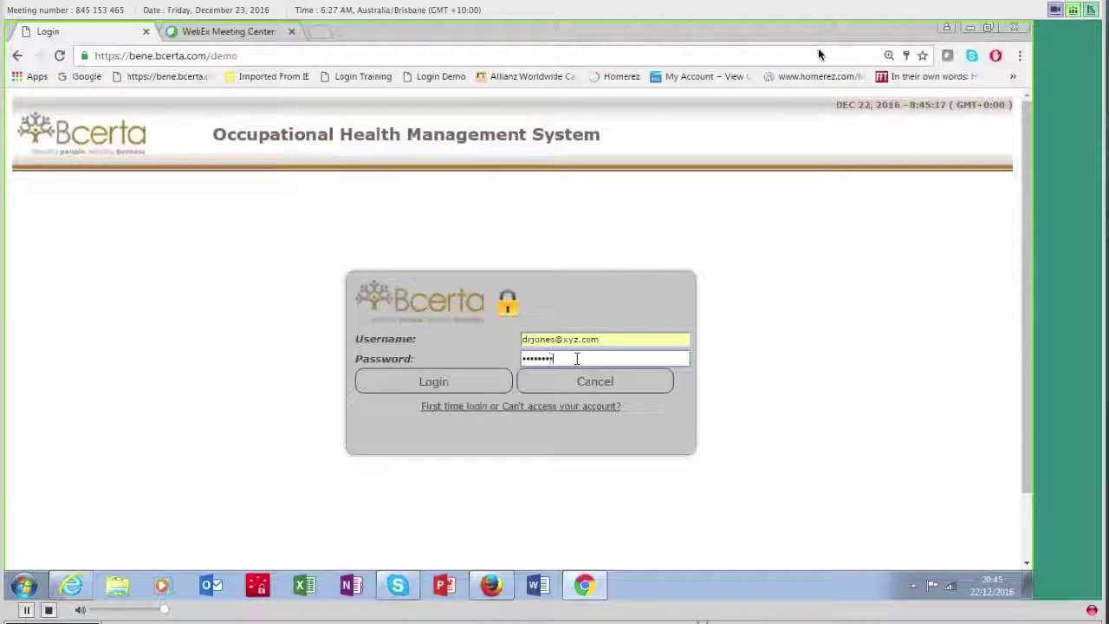
Step: Sign in with the provider doctor's credentials to reach the assessments Dashboard
left_click(453, 383)
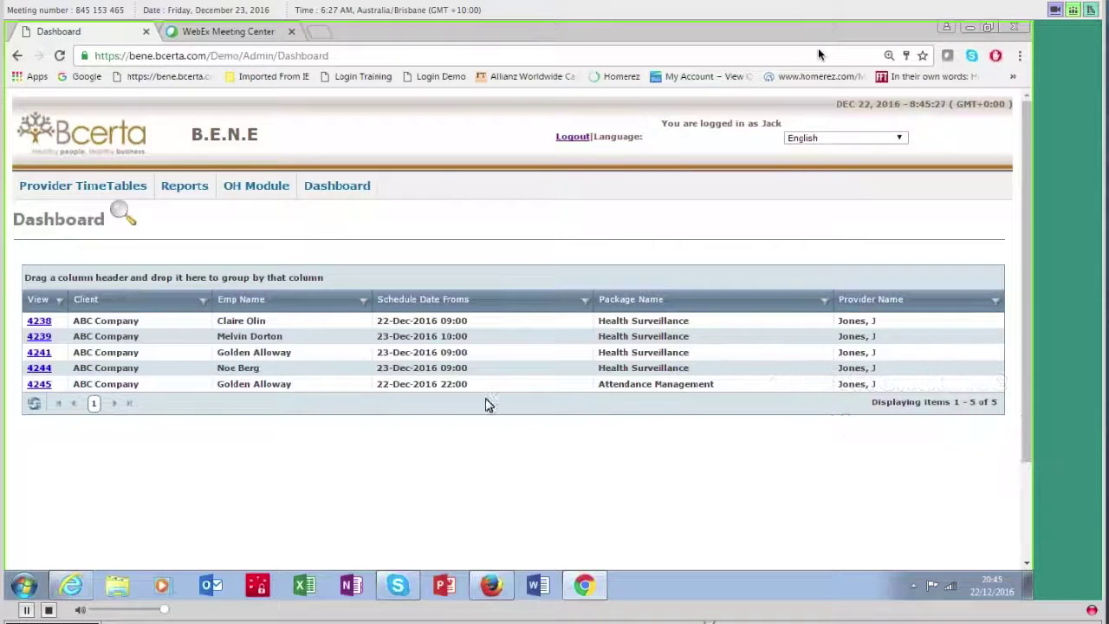
left_click(38, 387)
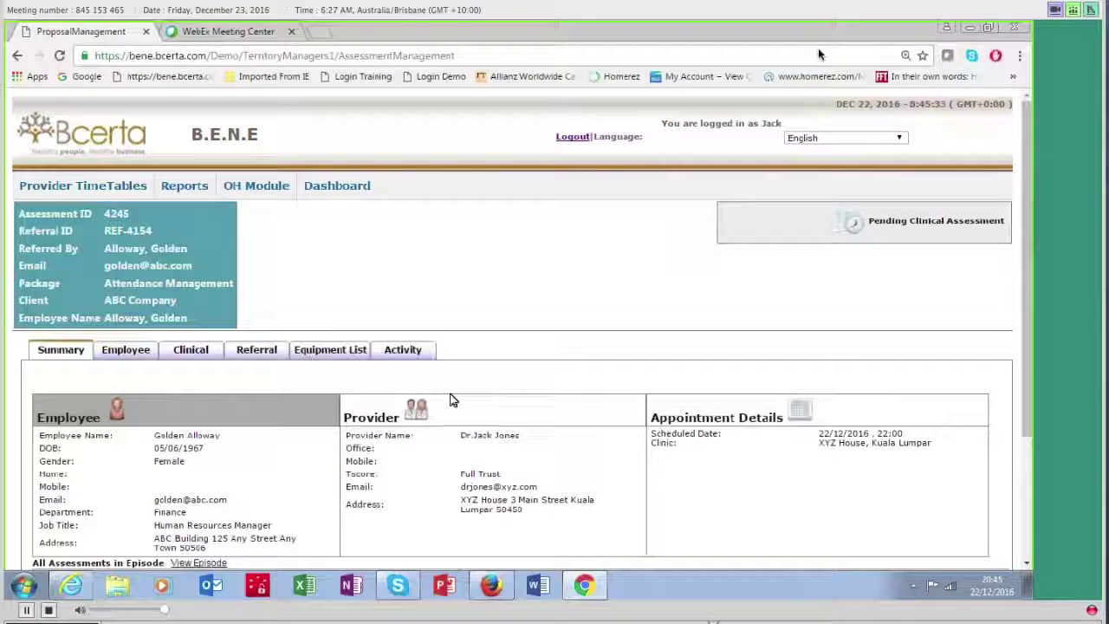
scroll(454, 400, "down", 3)
scroll(453, 401, "up", 2)
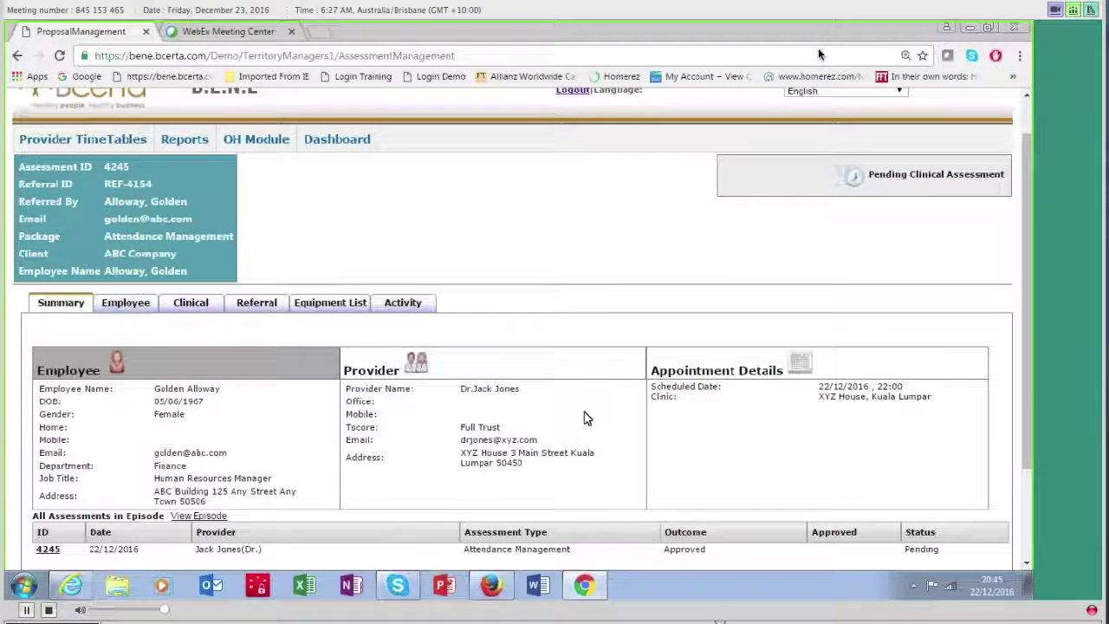
Step: Review the Employee and Clinical sections, then scroll through the referral questionnaire answers
left_click(120, 311)
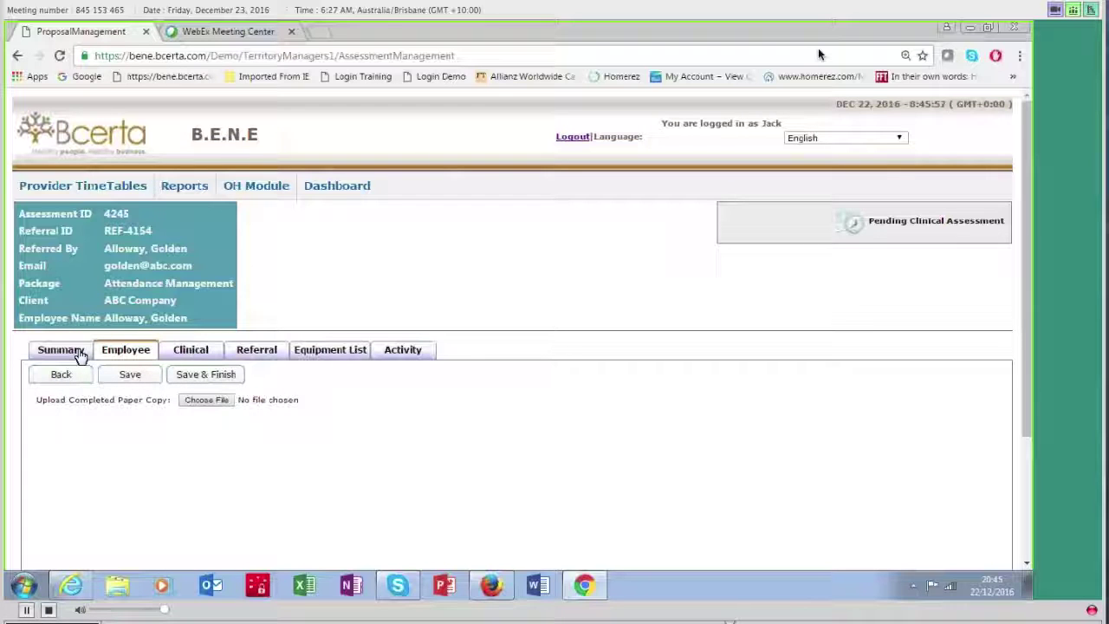
left_click(191, 349)
left_click(247, 351)
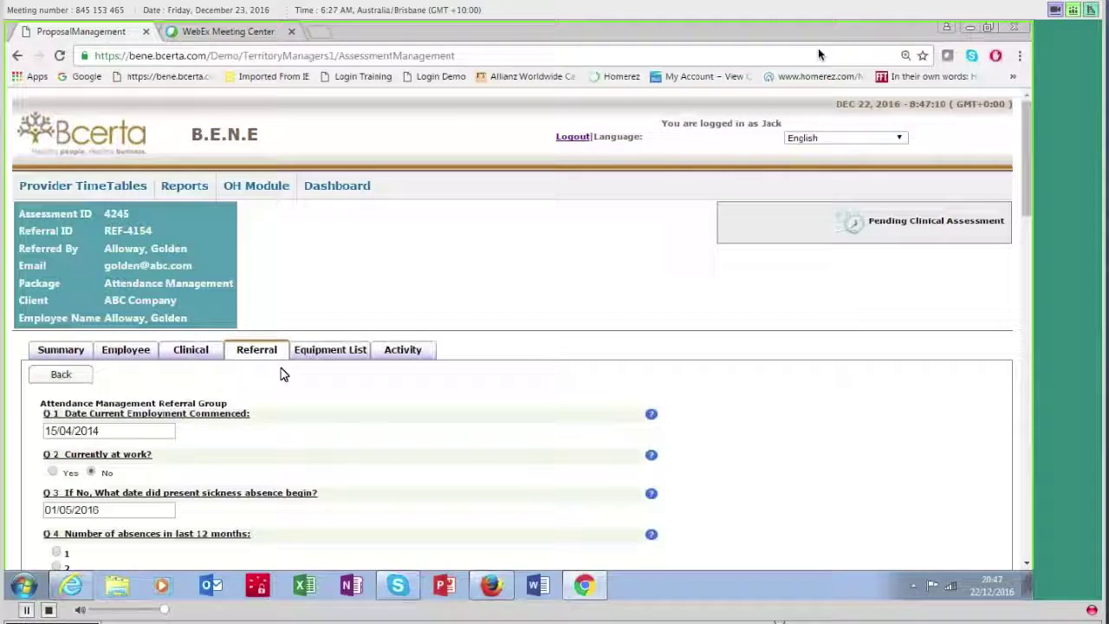
scroll(280, 374, "down", 3)
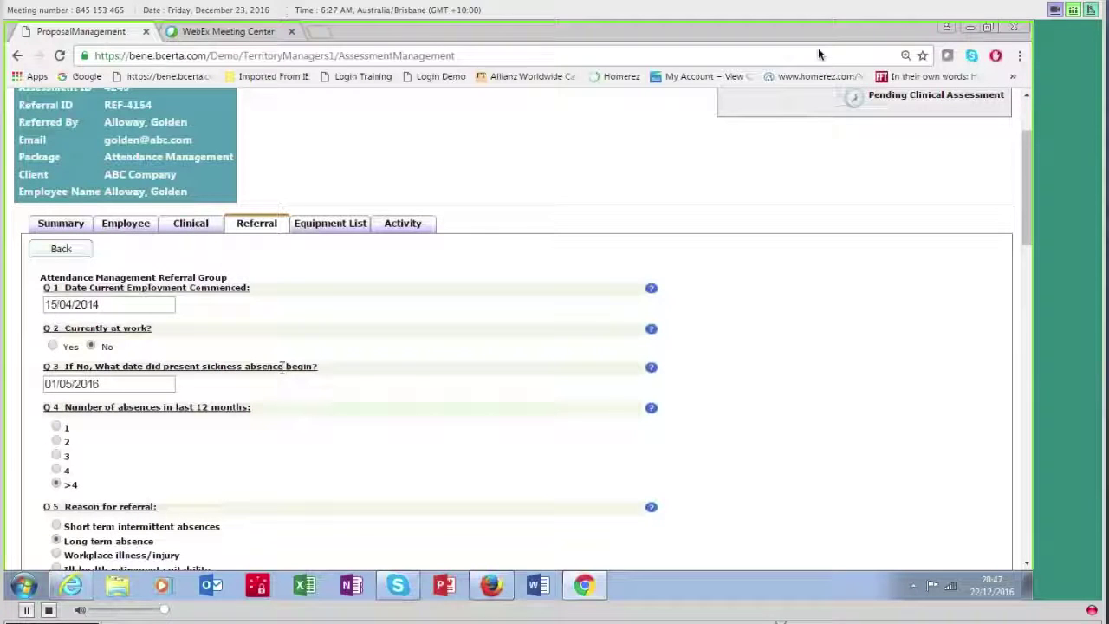
scroll(281, 371, "down", 3)
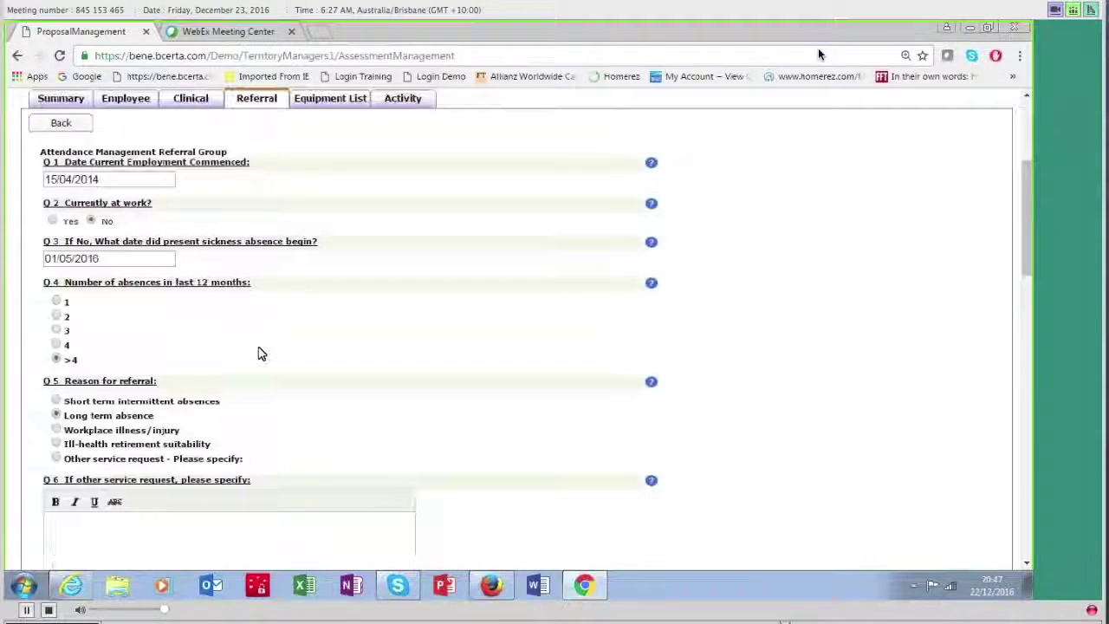
scroll(295, 296, "up", 6)
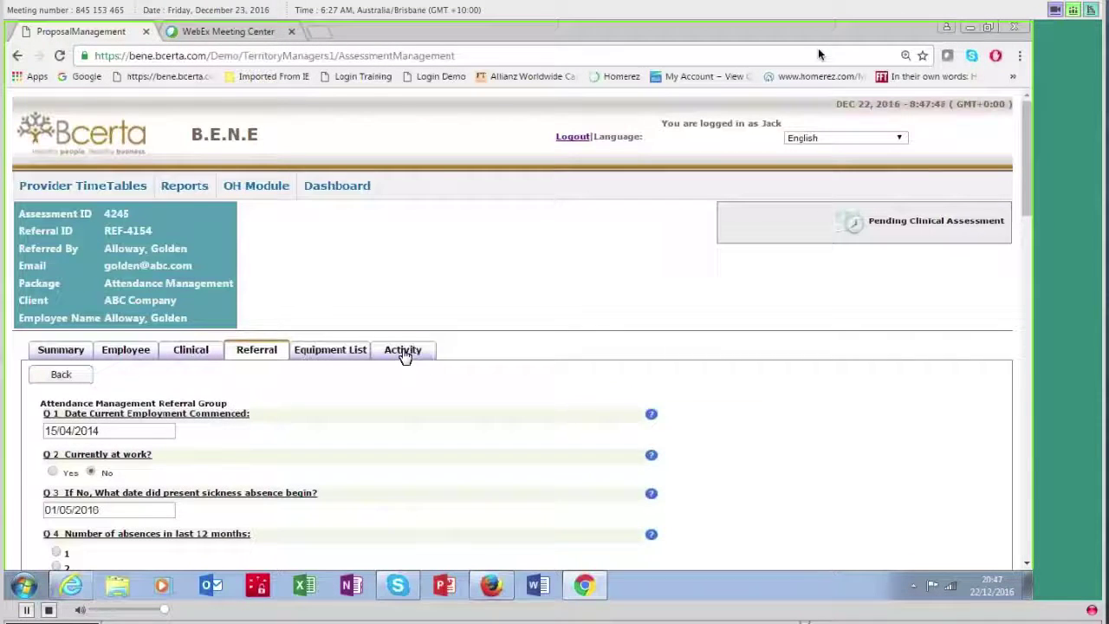
Step: Review the activity history: an Employee Appointment Letter note and three past assessments
left_click(403, 355)
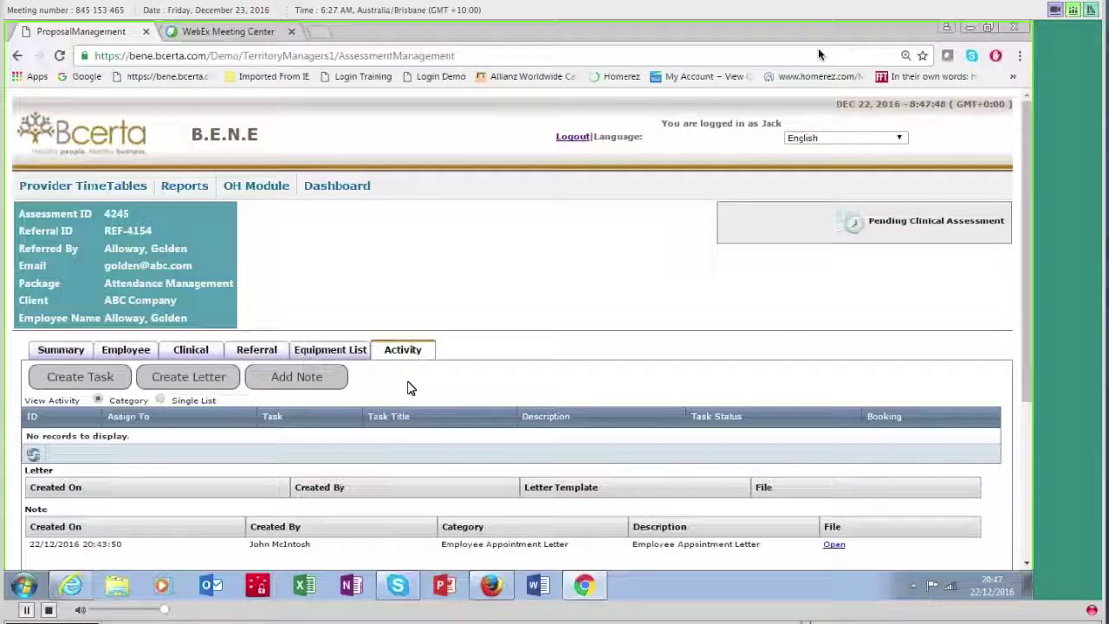
scroll(411, 387, "down", 3)
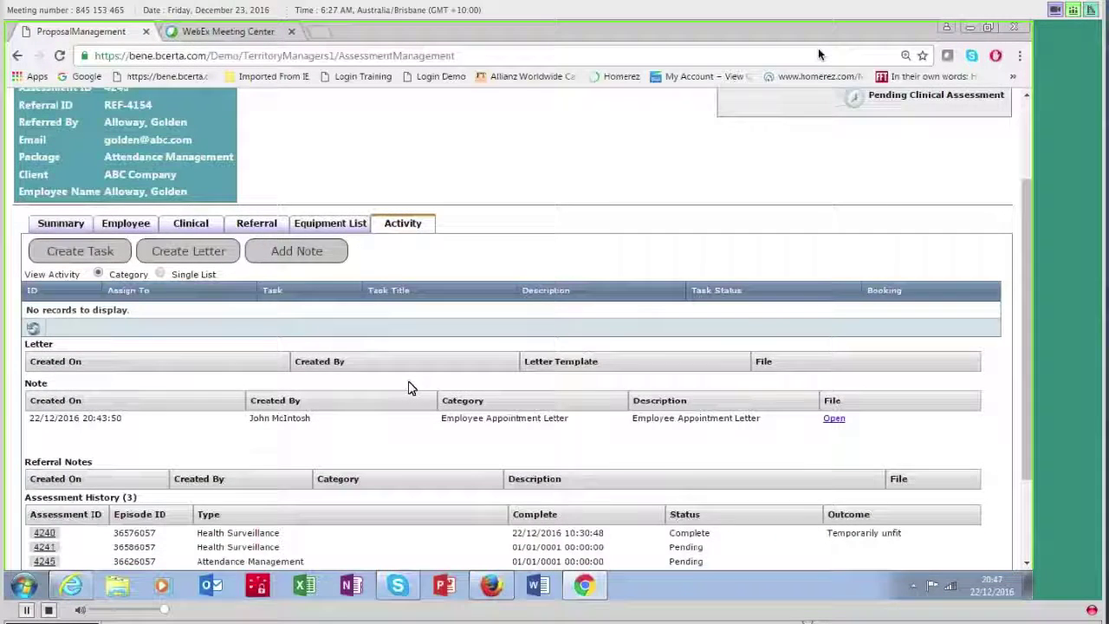
scroll(411, 387, "down", 3)
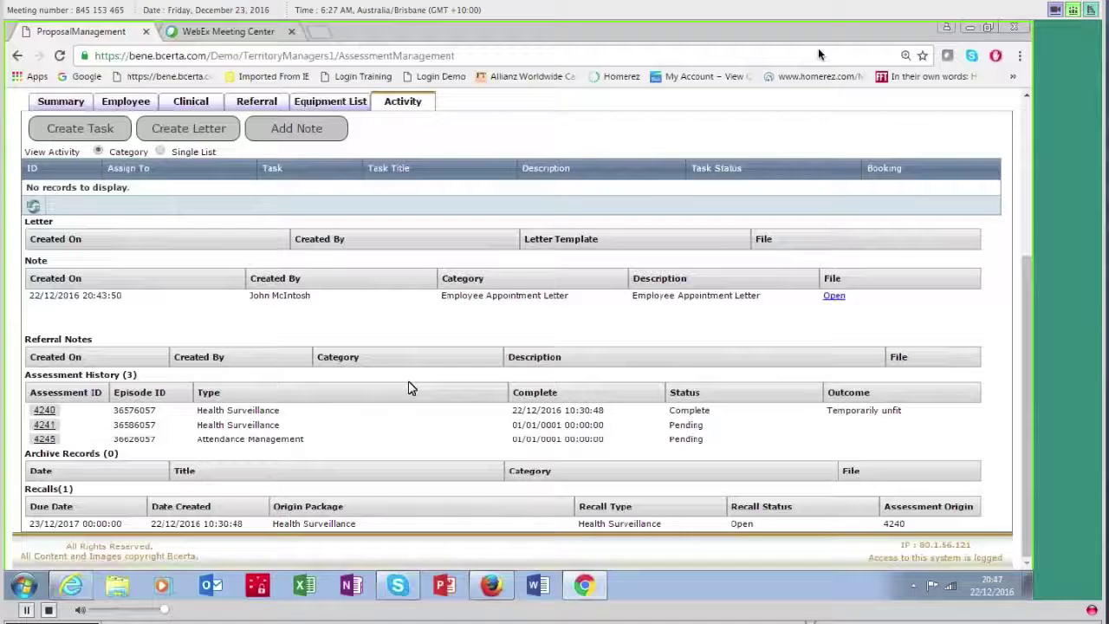
scroll(409, 387, "up", 3)
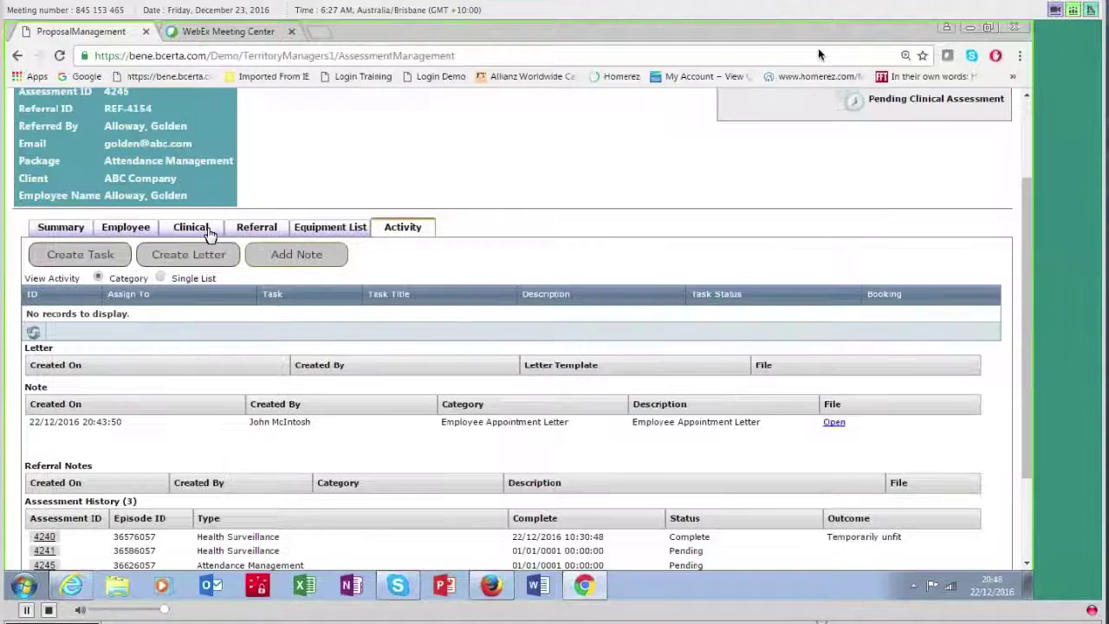
Step: In the Attendance Management Report, confirm the process was explained, answer No to Fit to Return, and mark disability legislation Likely
left_click(191, 228)
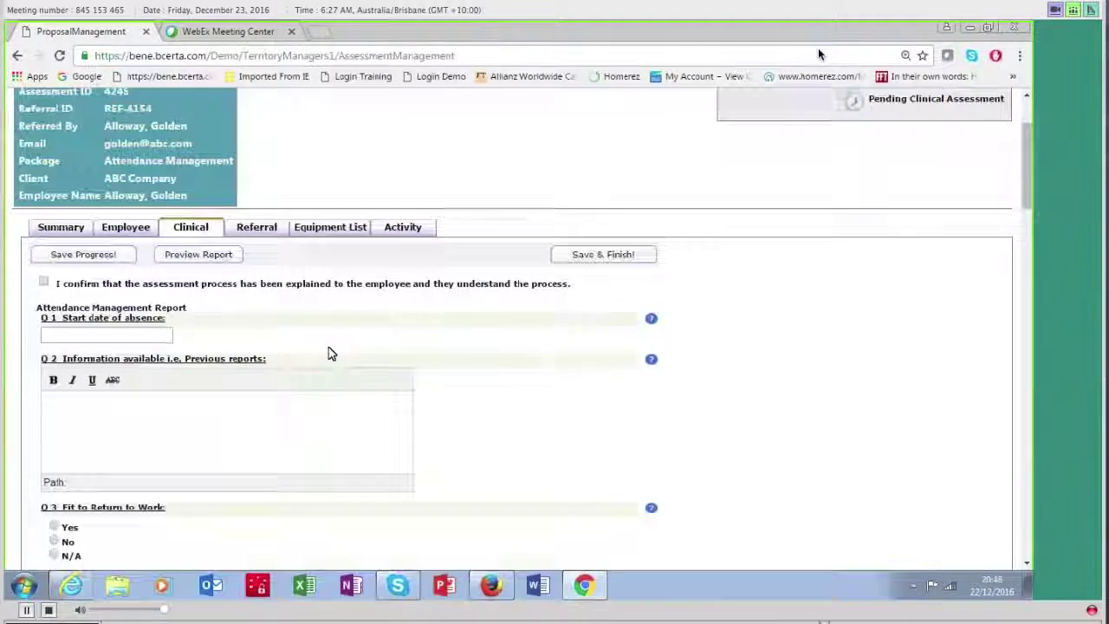
scroll(330, 351, "down", 3)
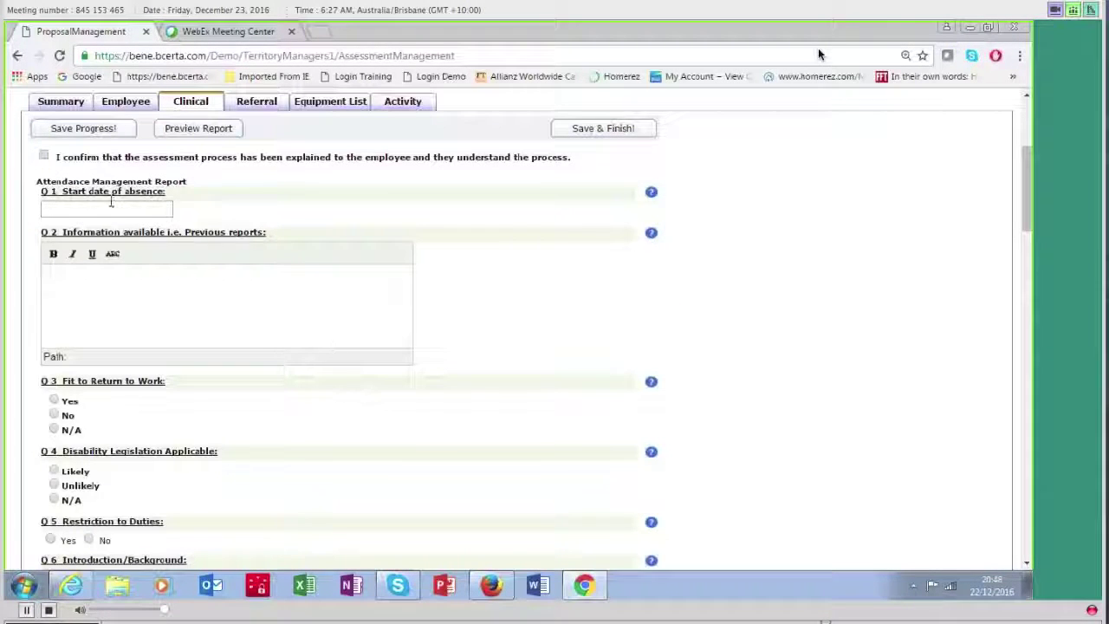
left_click(45, 157)
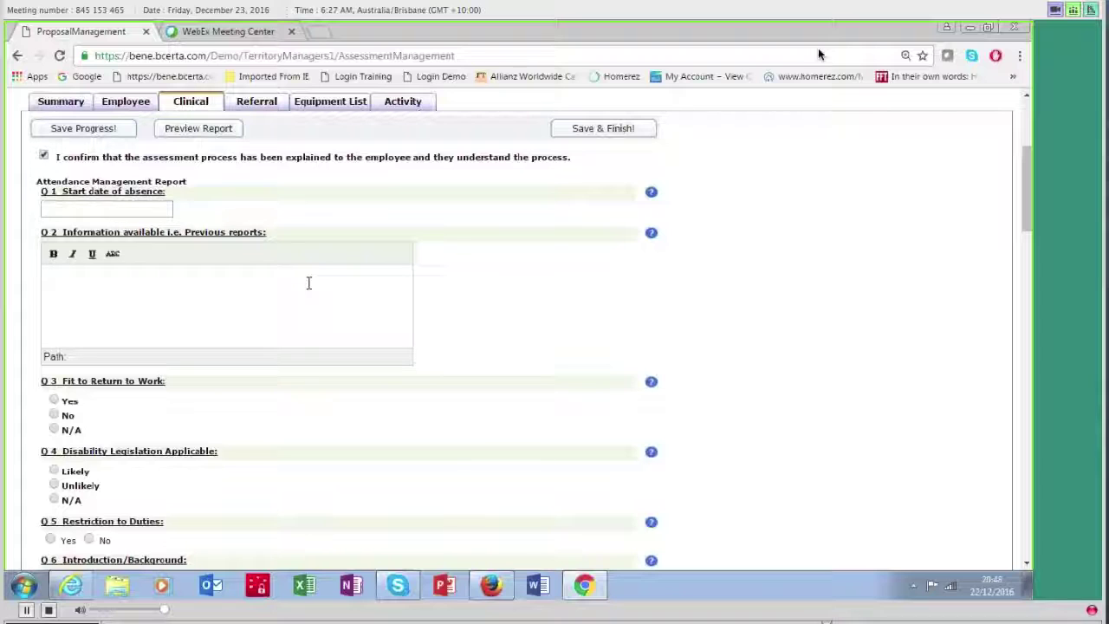
scroll(309, 282, "down", 3)
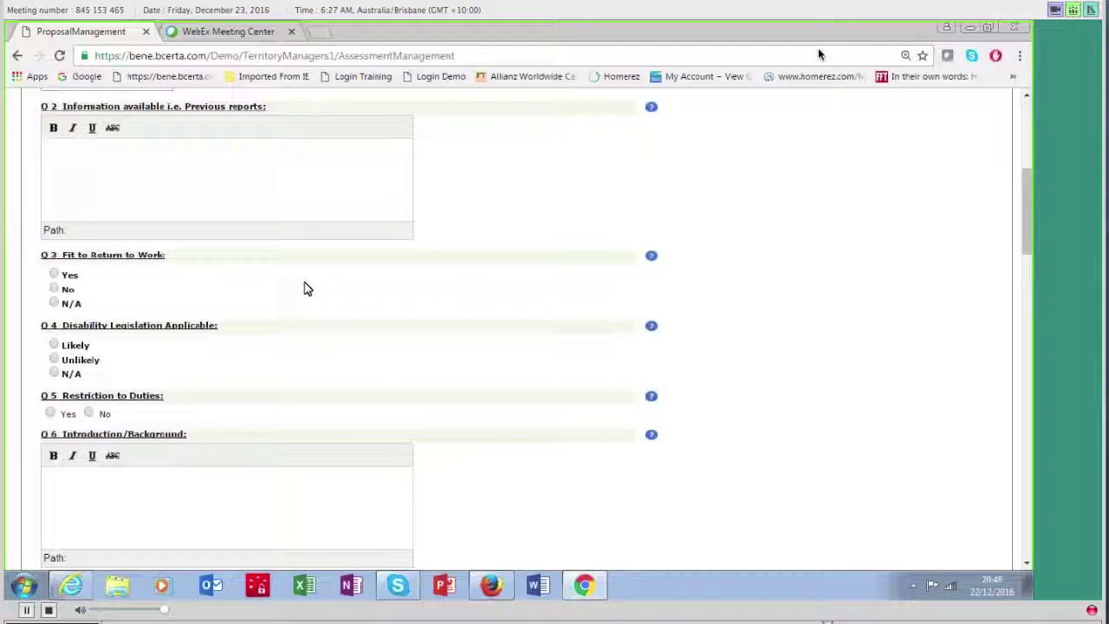
left_click(52, 289)
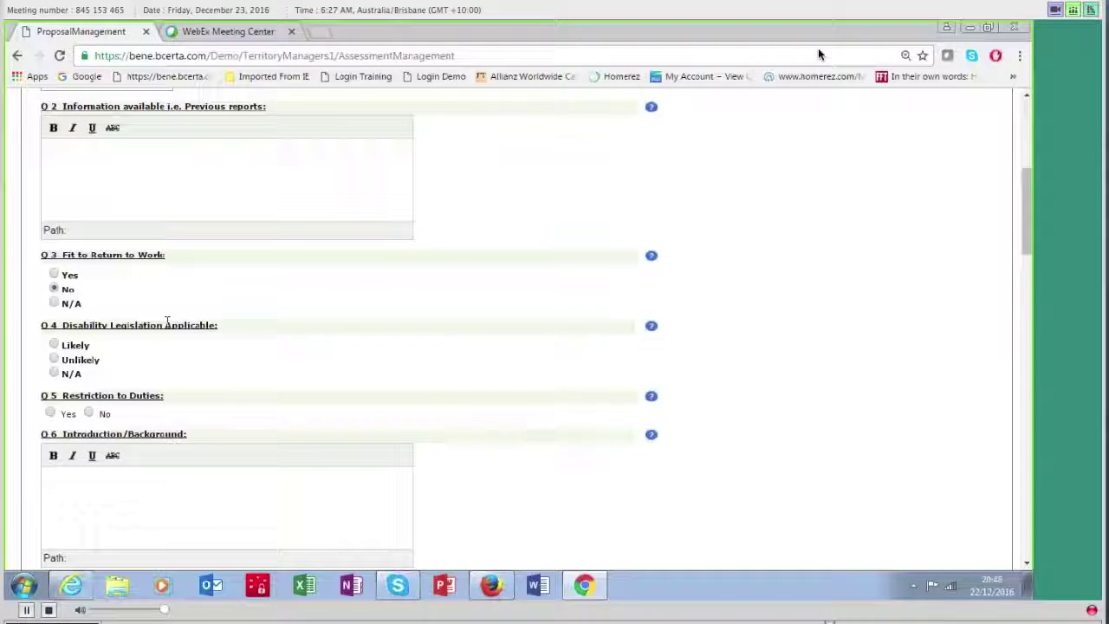
scroll(248, 345, "down", 3)
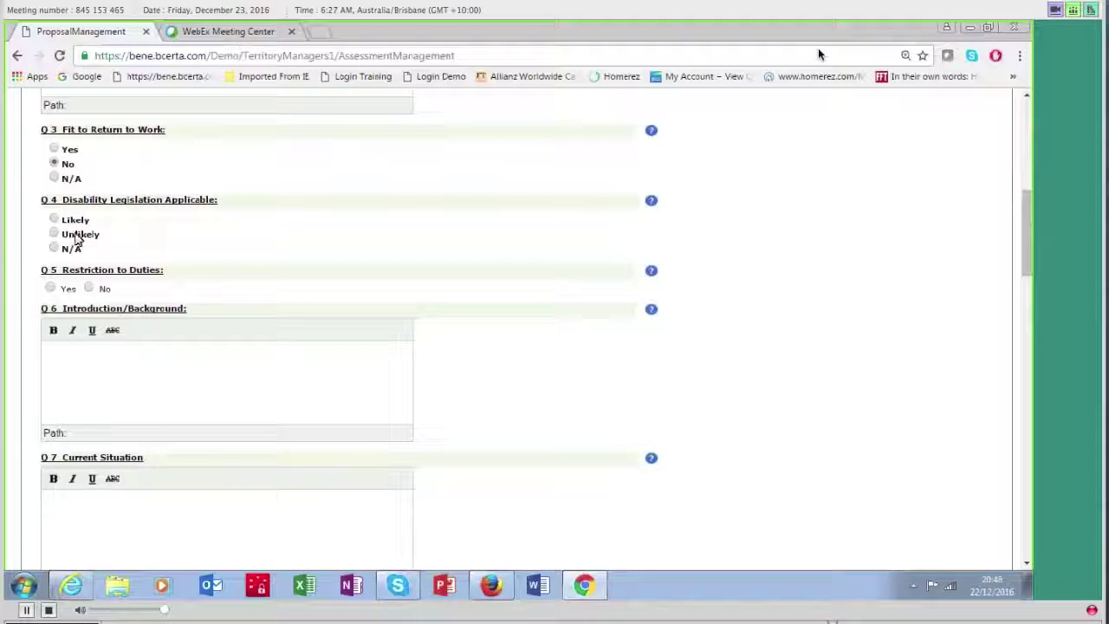
left_click(54, 221)
Step: Enter 'urder workplace stress' as Introduction/Background and 'absent from work' as Current Situation
left_click(138, 364)
scroll(143, 373, "down", 3)
type("ur")
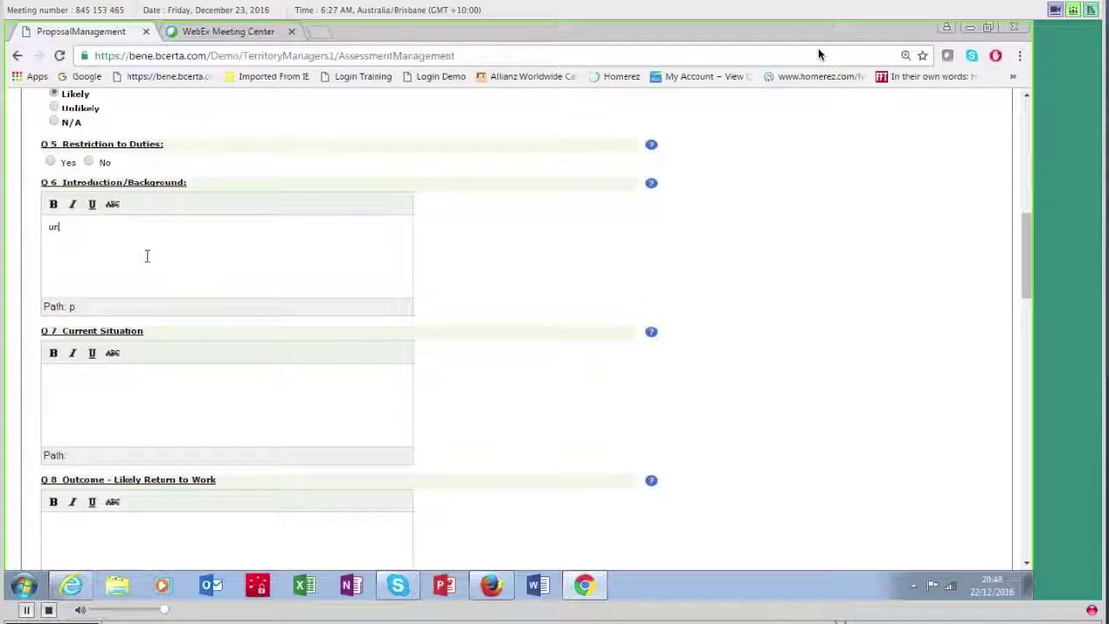
type("der workpl")
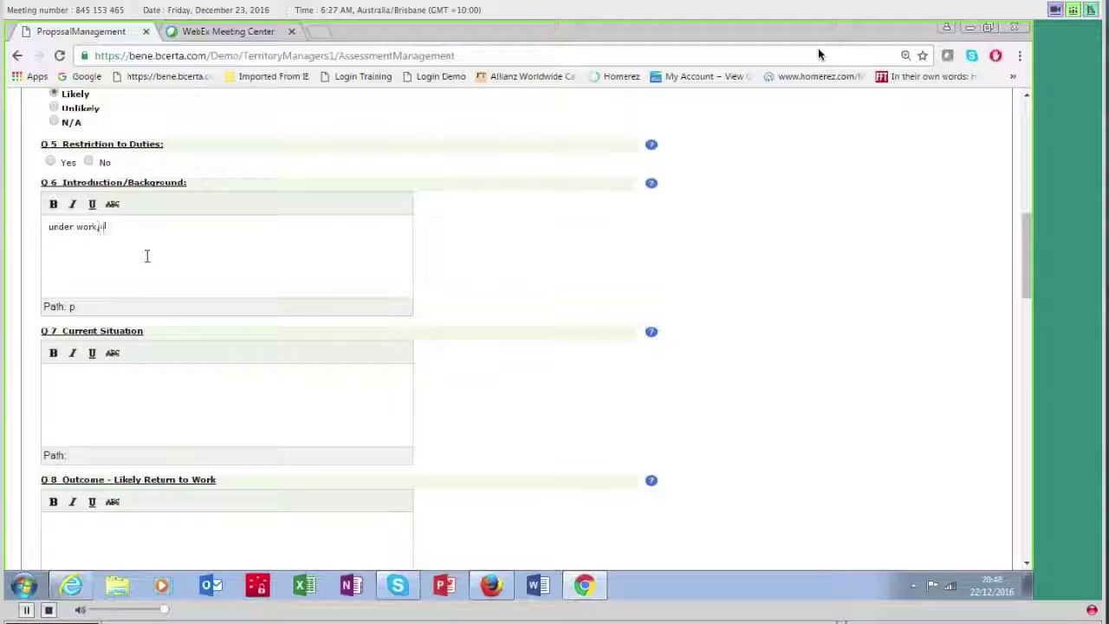
type("ace stress")
left_click(74, 379)
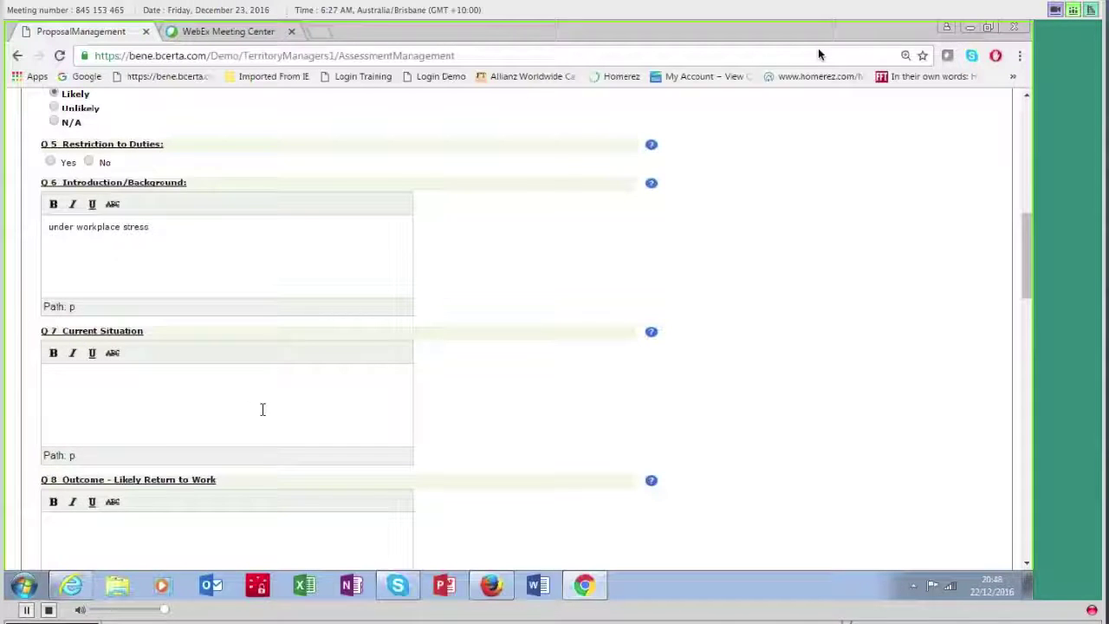
type("absent from work")
Step: Record consent as viewed at time of assessment, Counselling as the assessment type, and No for another provider
scroll(233, 418, "down", 4)
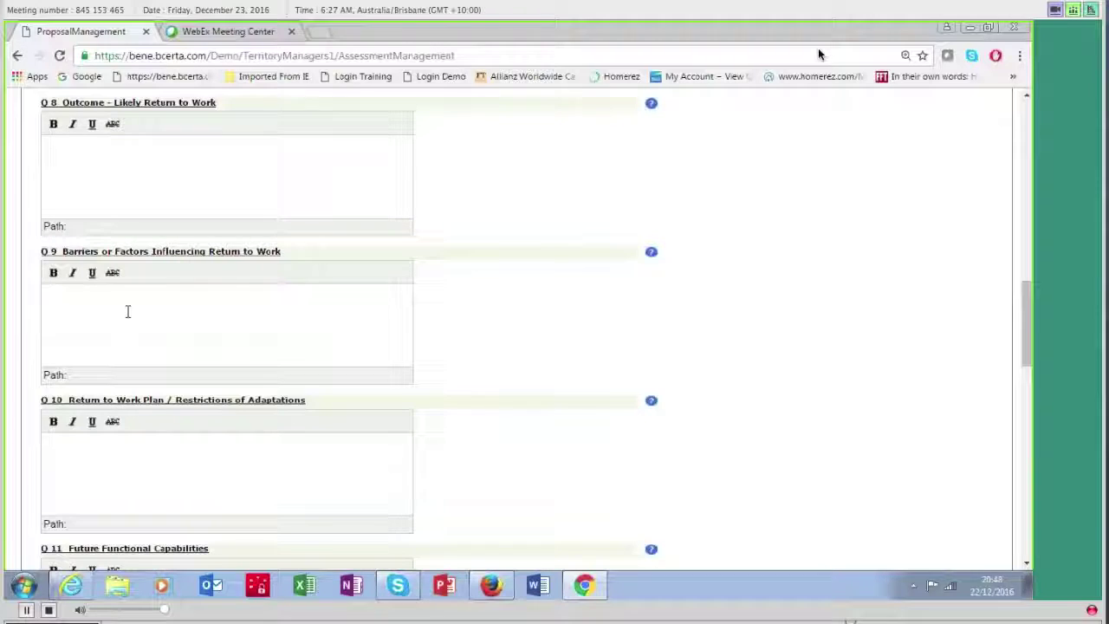
scroll(146, 314, "down", 10)
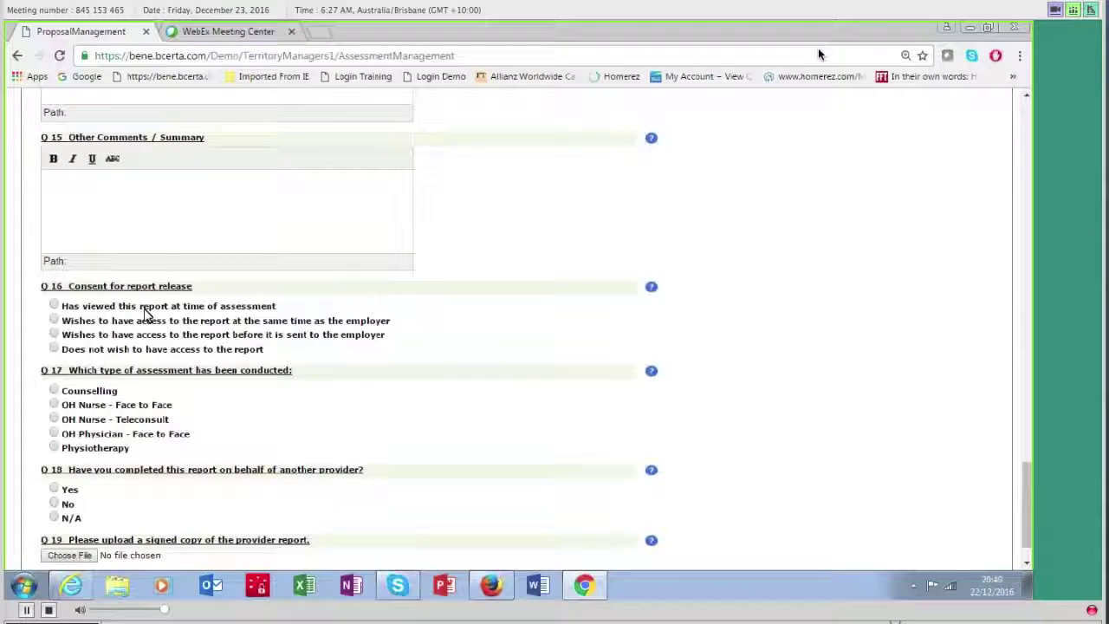
left_click(54, 305)
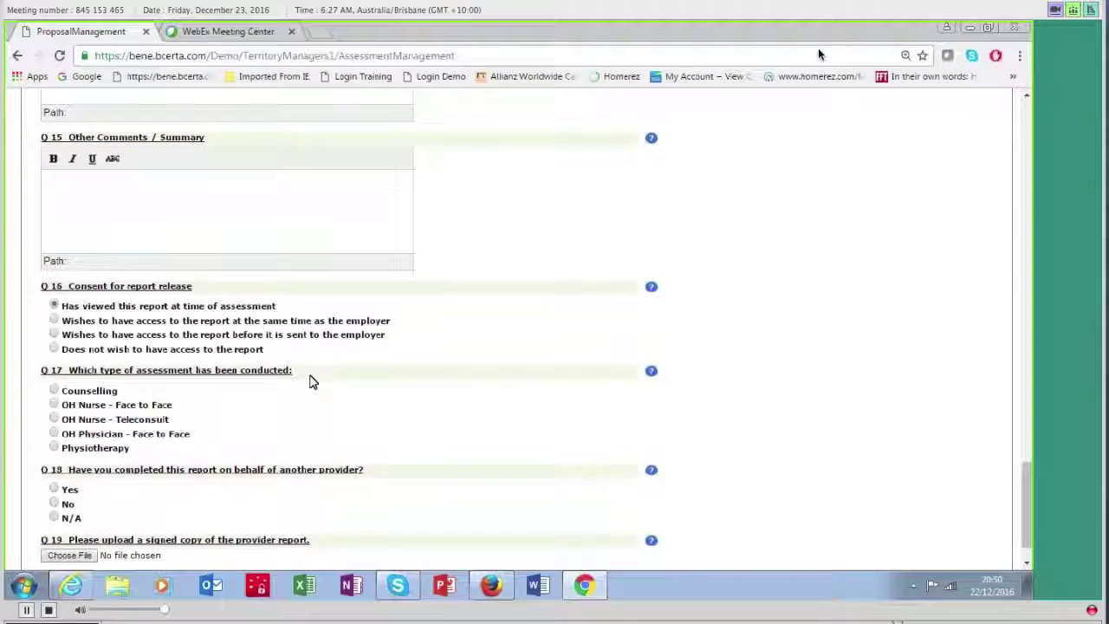
scroll(312, 382, "down", 1)
left_click(54, 340)
left_click(54, 453)
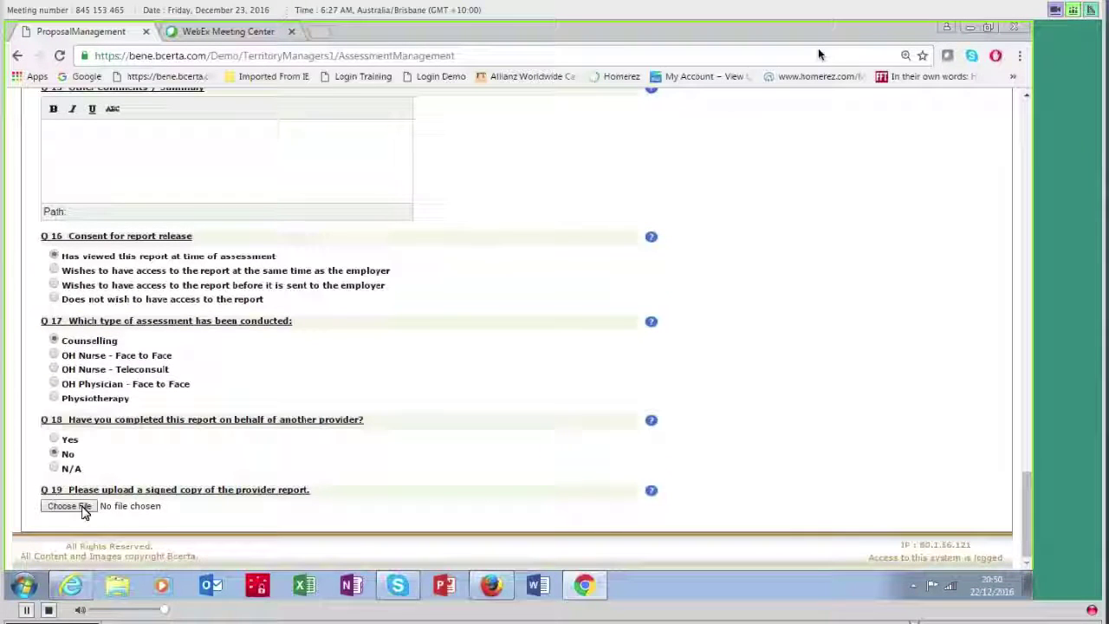
scroll(488, 426, "up", 20)
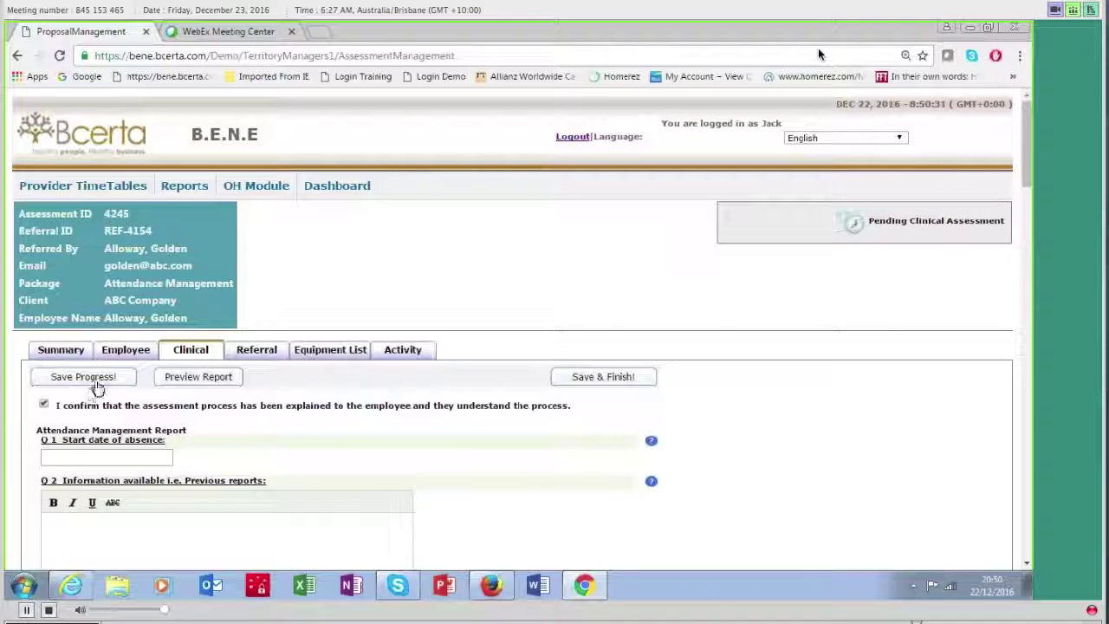
Step: Save progress, then mark disability legislation as Likely applicable in the clinical questionnaire
left_click(83, 377)
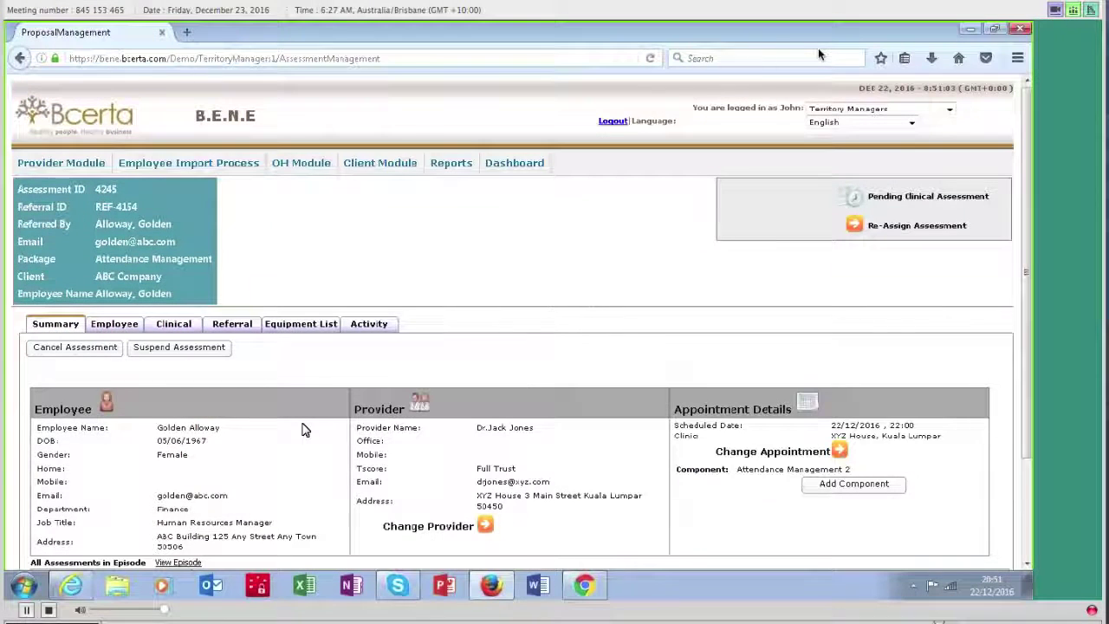
left_click(181, 326)
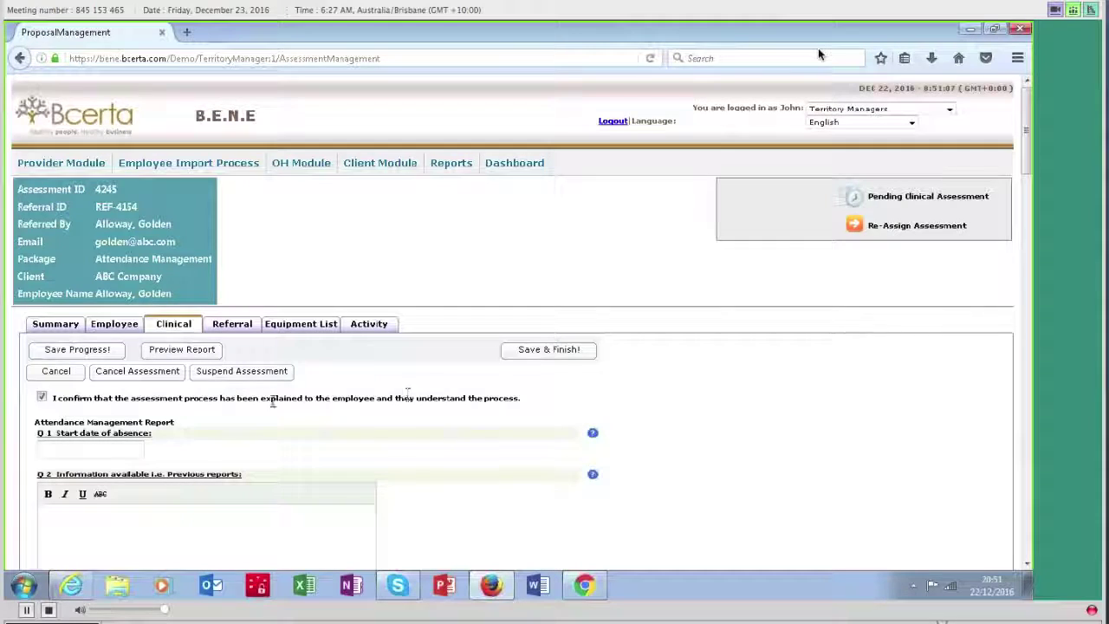
scroll(147, 396, "down", 5)
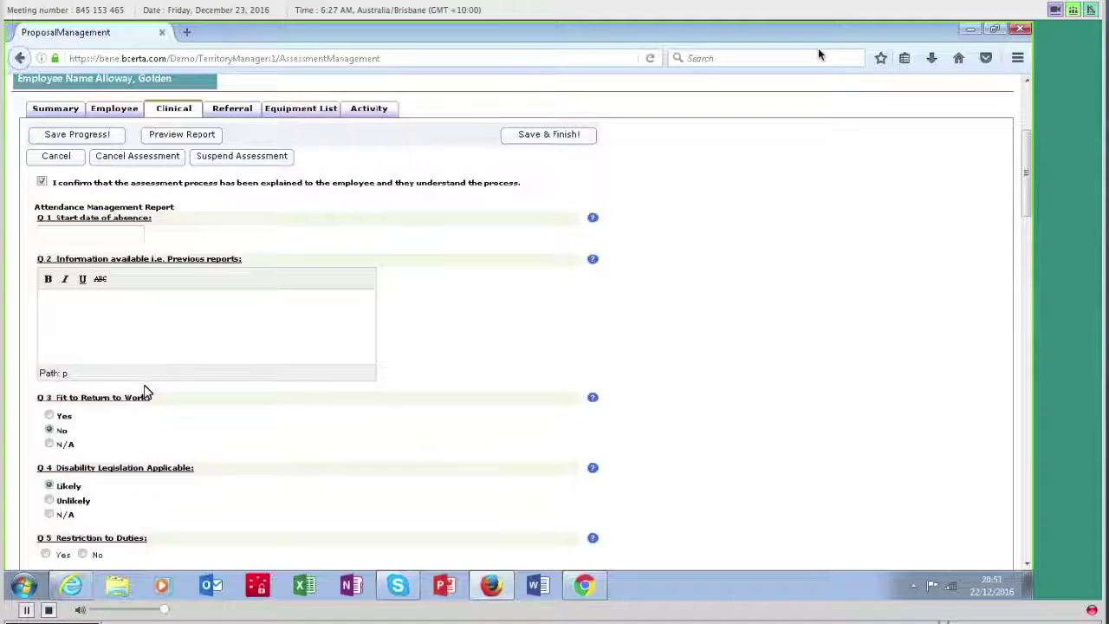
scroll(87, 349, "down", 3)
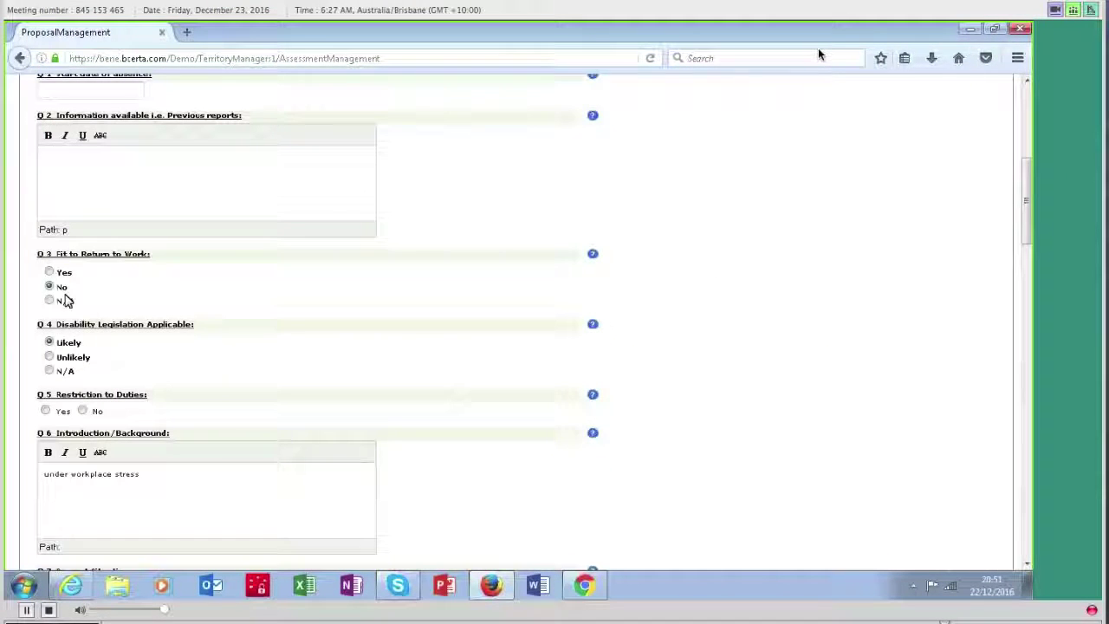
left_click(50, 343)
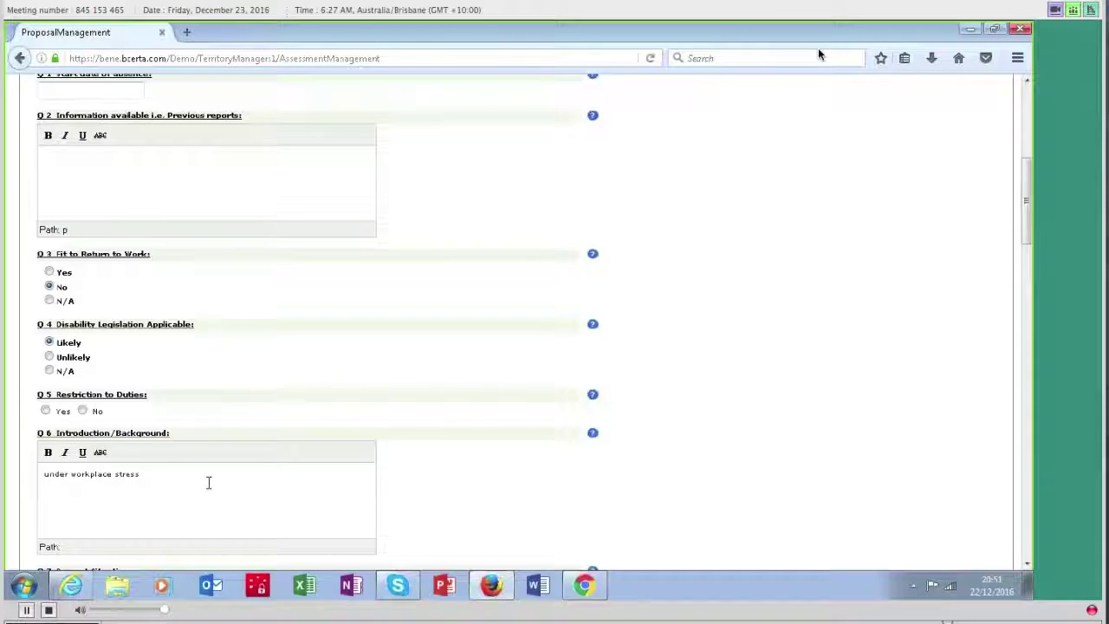
scroll(208, 483, "down", 3)
scroll(173, 471, "down", 6)
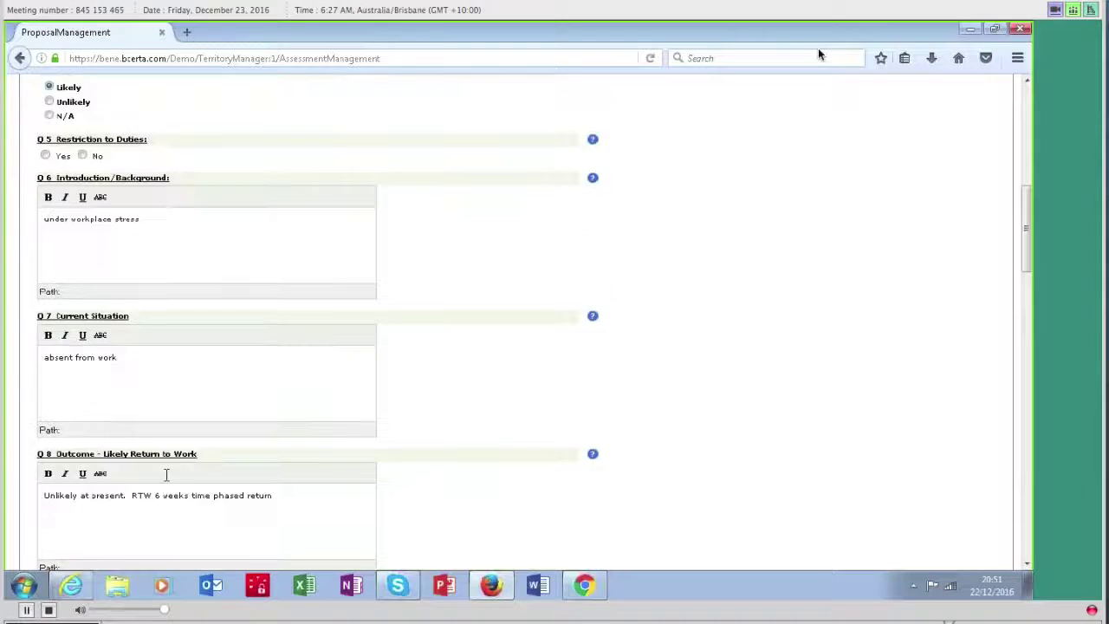
scroll(112, 465, "up", 3)
scroll(178, 481, "up", 12)
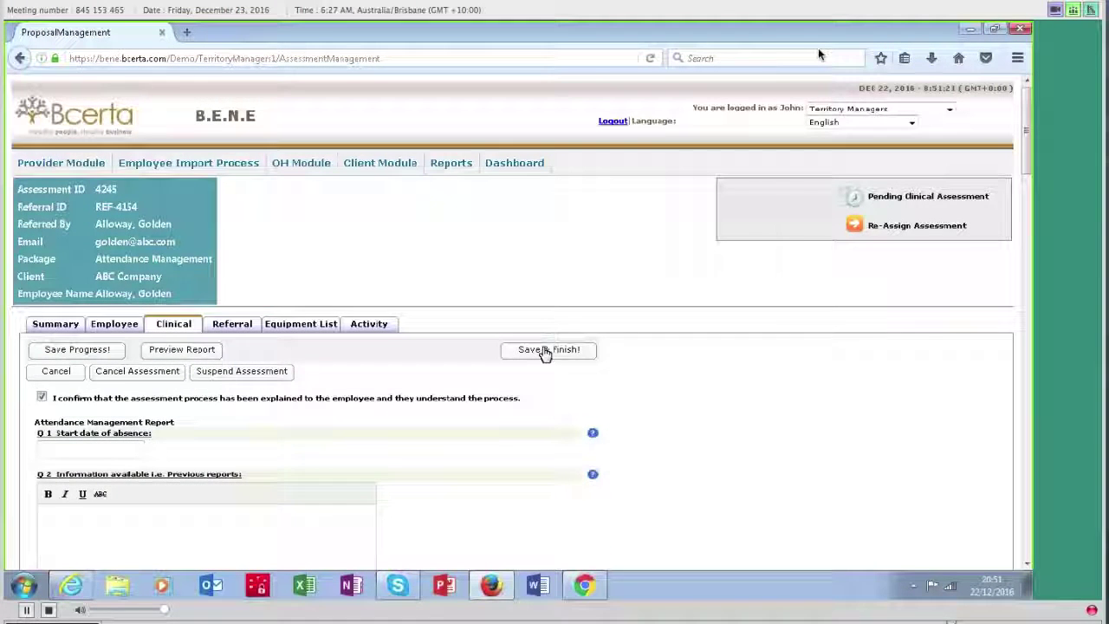
left_click(544, 352)
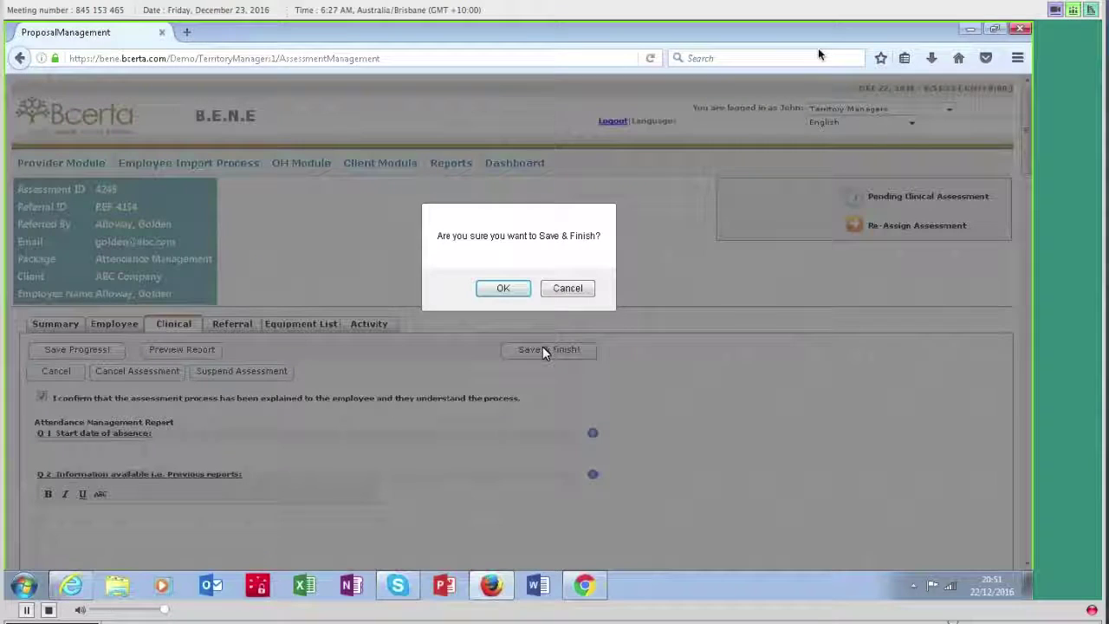
left_click(503, 288)
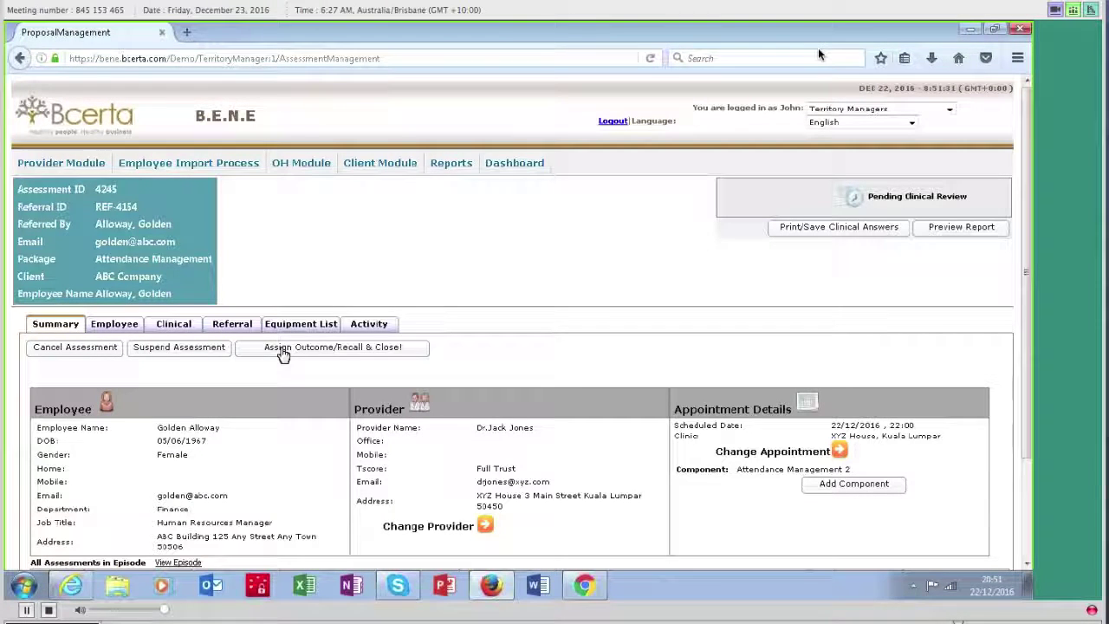
left_click(279, 350)
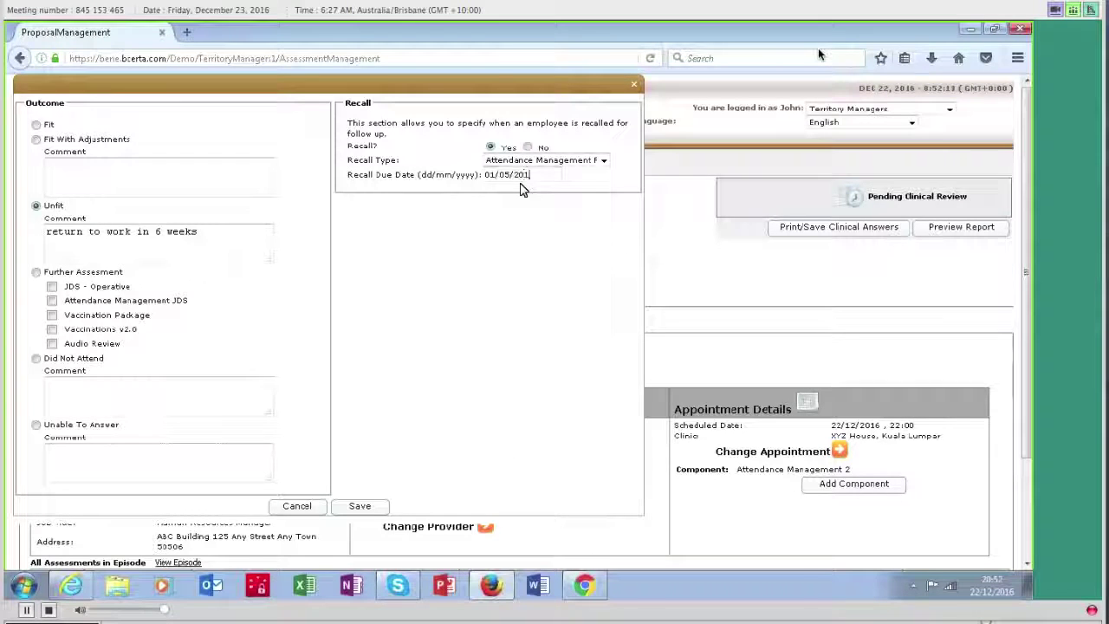
left_click(360, 507)
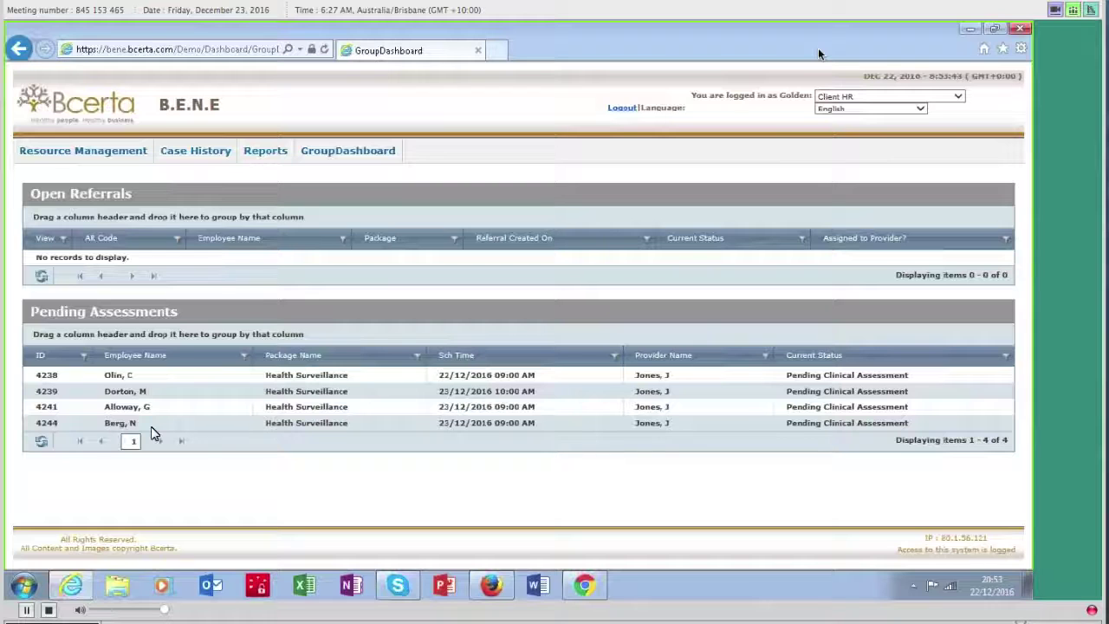
left_click(86, 152)
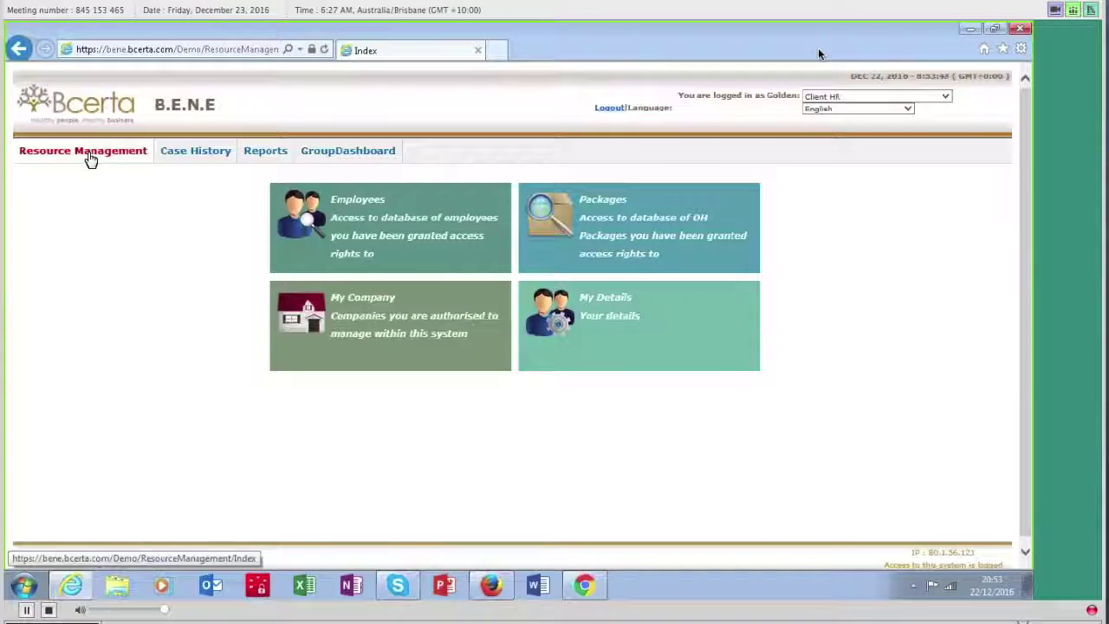
left_click(386, 246)
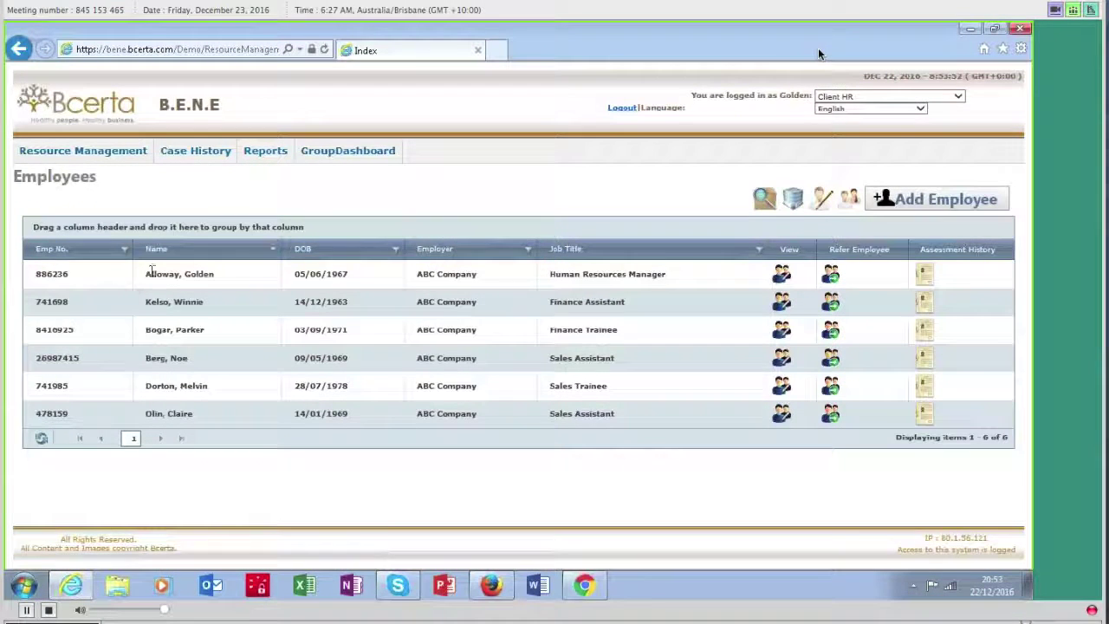
left_click(924, 277)
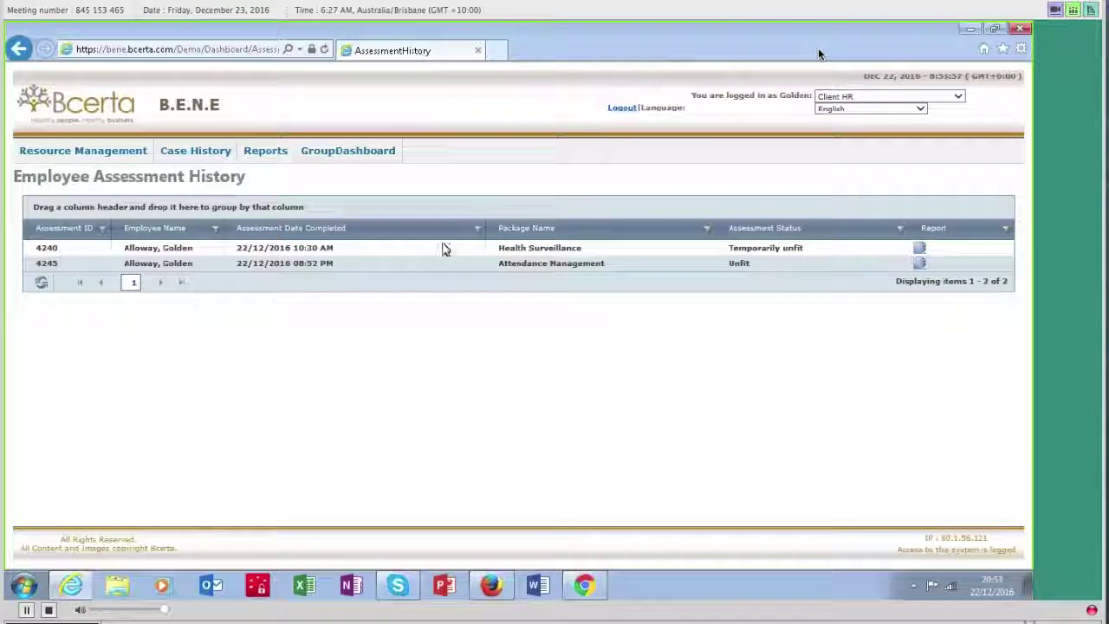
Step: Open the R002 Attendance Management Report PDF and read through to its 6-week phased return-to-work plan
left_click(919, 249)
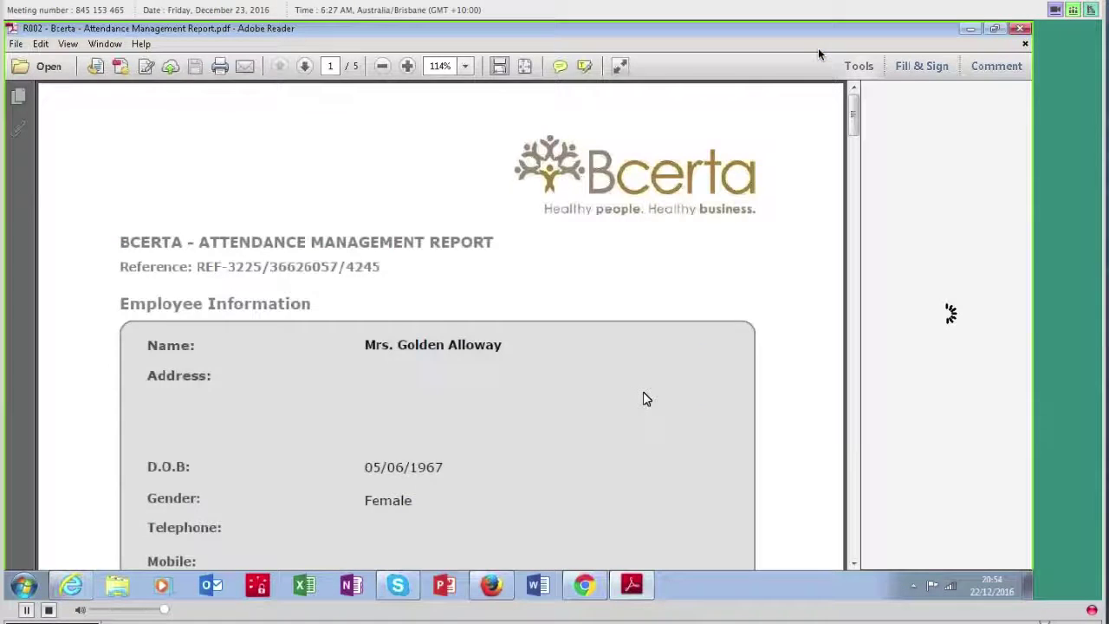
scroll(644, 399, "down", 3)
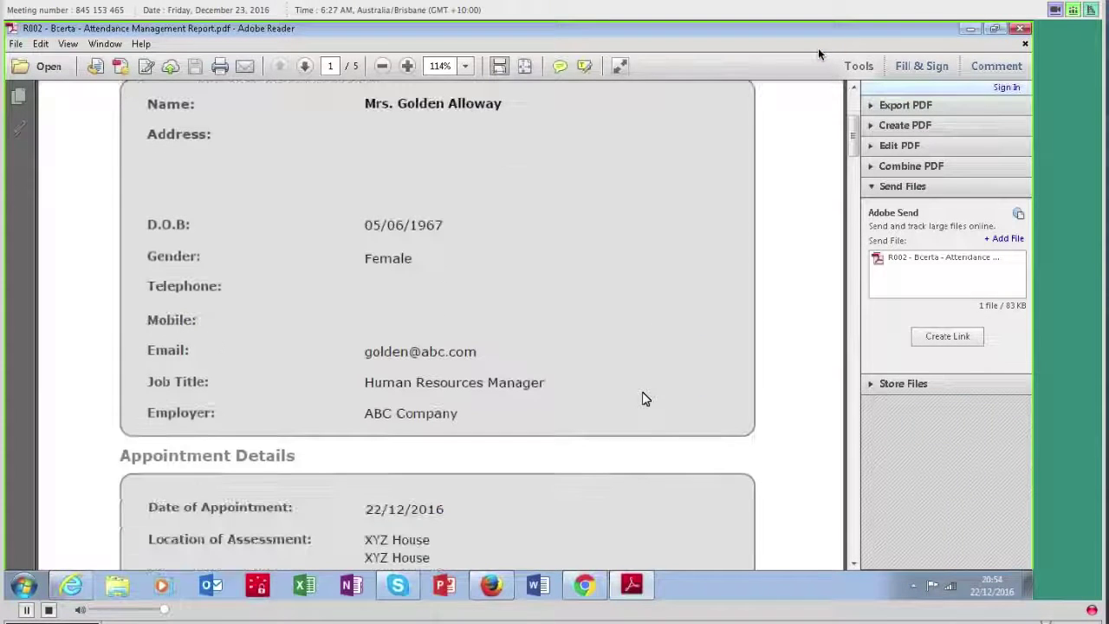
scroll(491, 342, "down", 1)
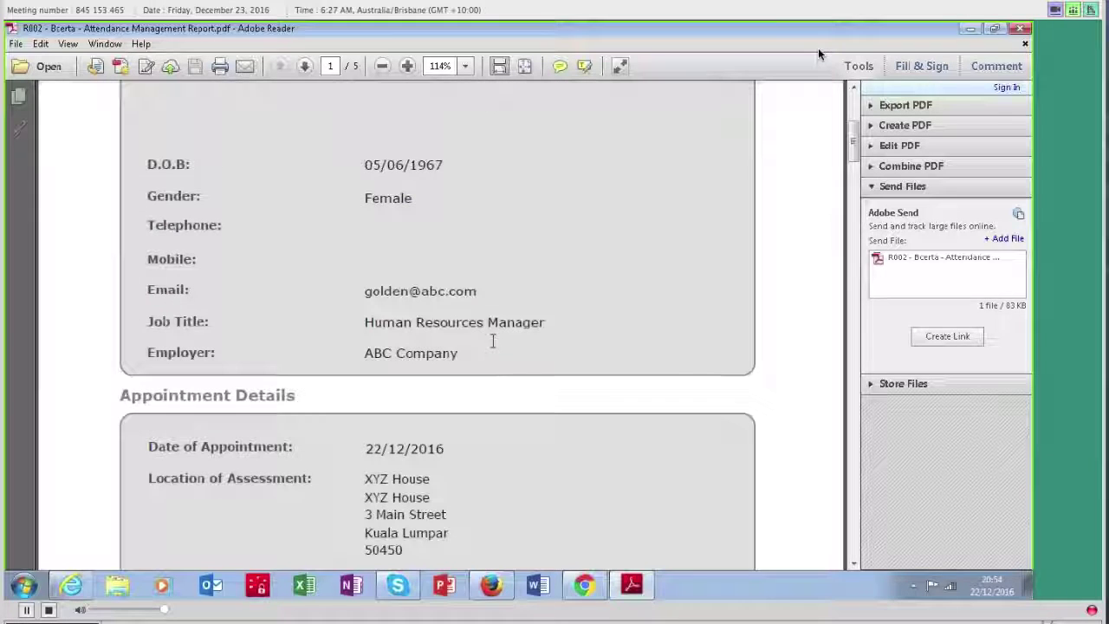
scroll(491, 341, "down", 3)
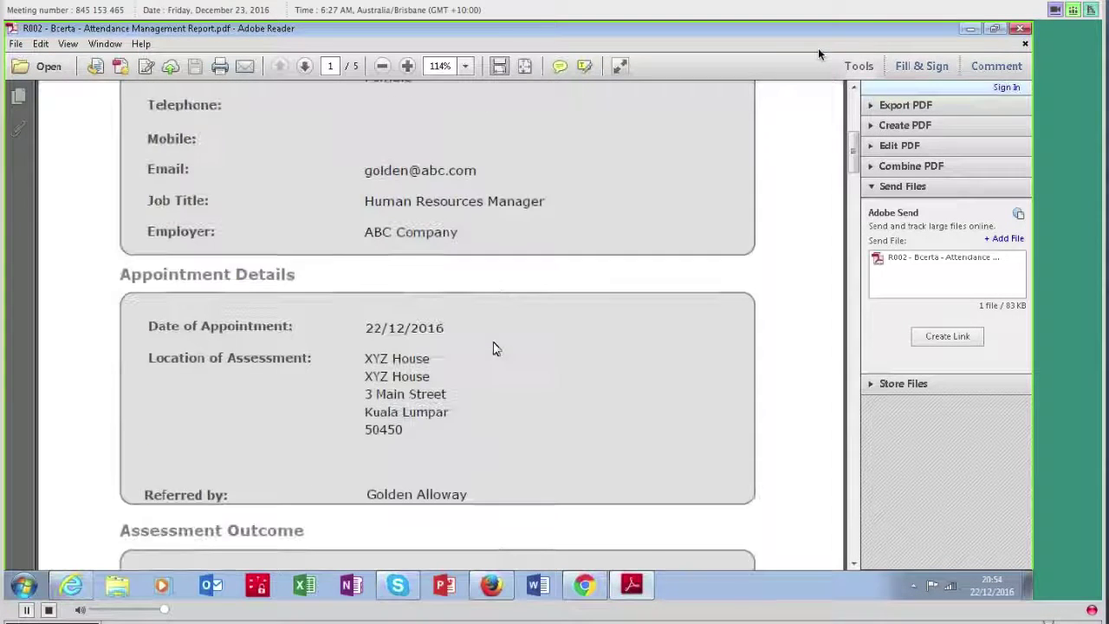
scroll(496, 349, "down", 1)
scroll(409, 227, "down", 6)
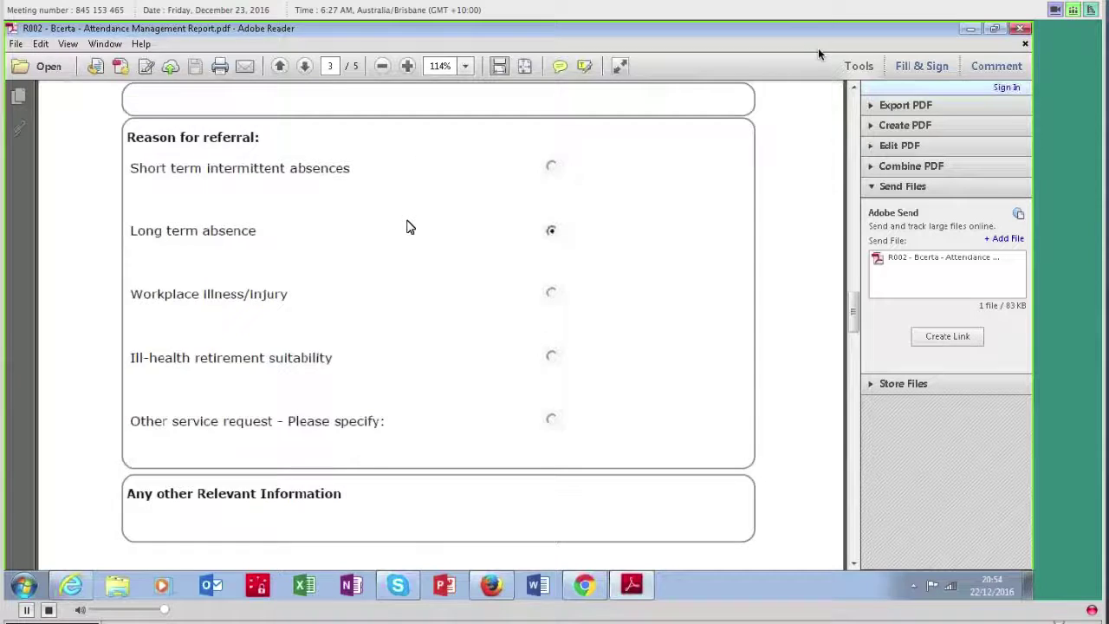
scroll(529, 201, "down", 3)
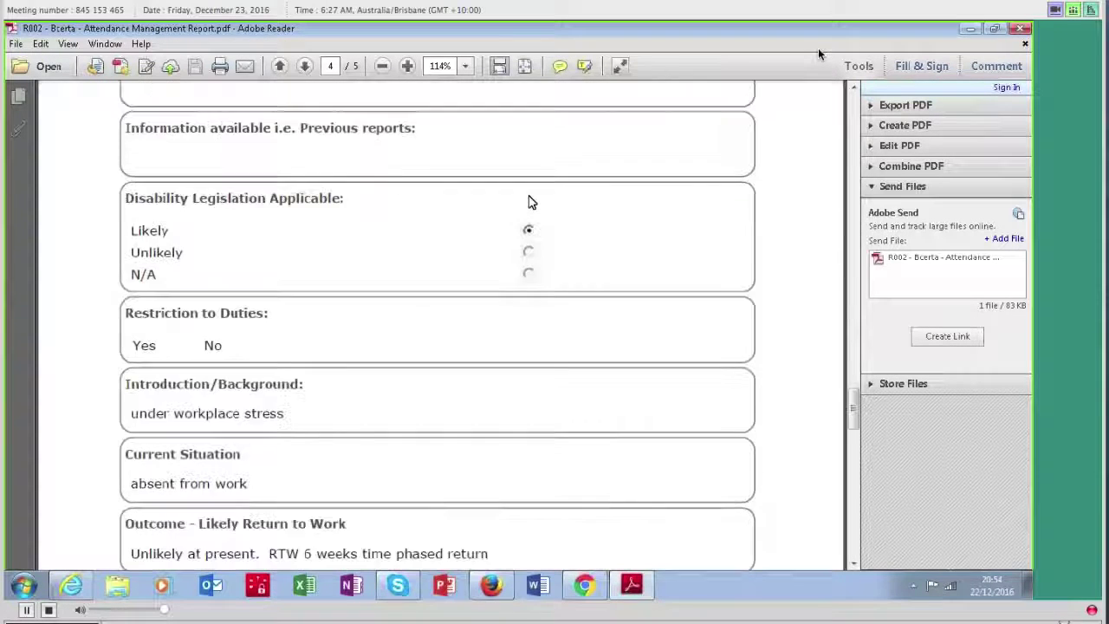
scroll(357, 311, "down", 3)
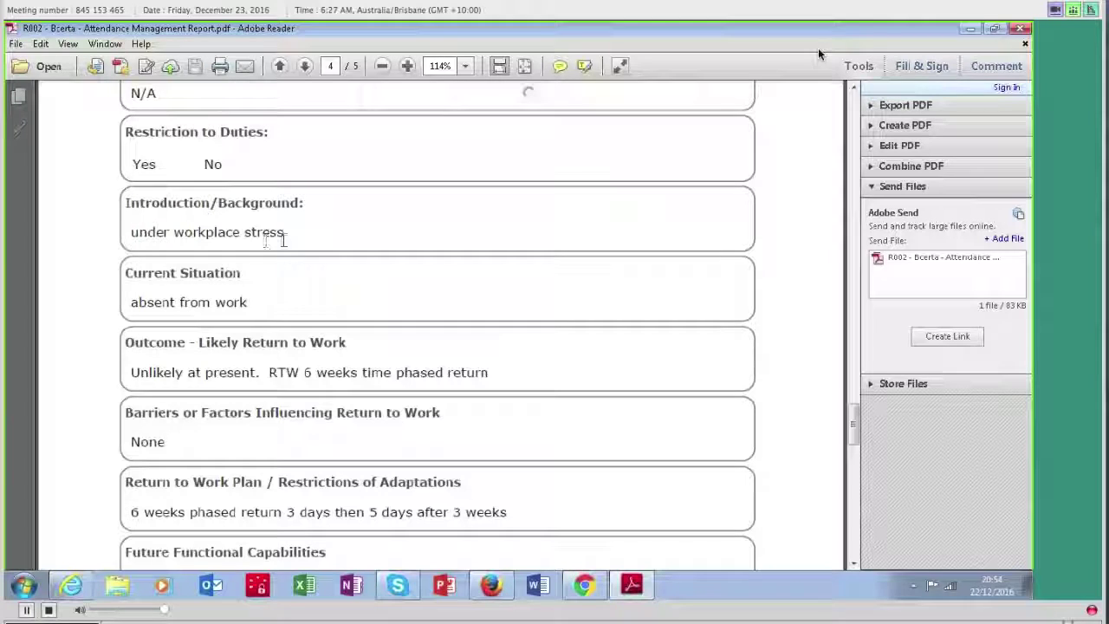
scroll(282, 243, "down", 3)
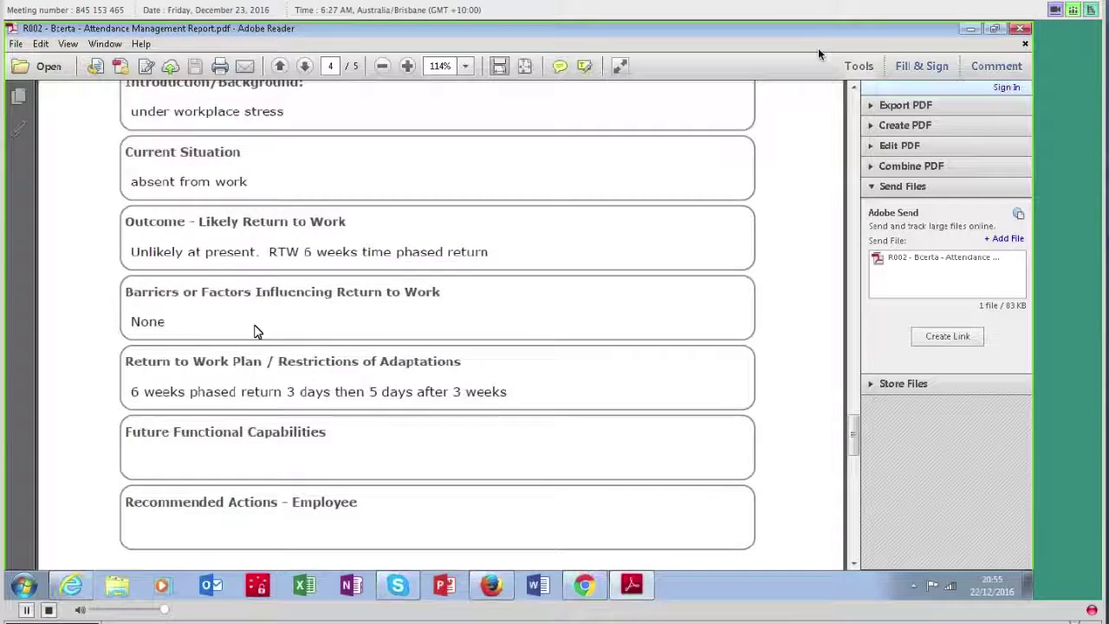
scroll(252, 325, "down", 10)
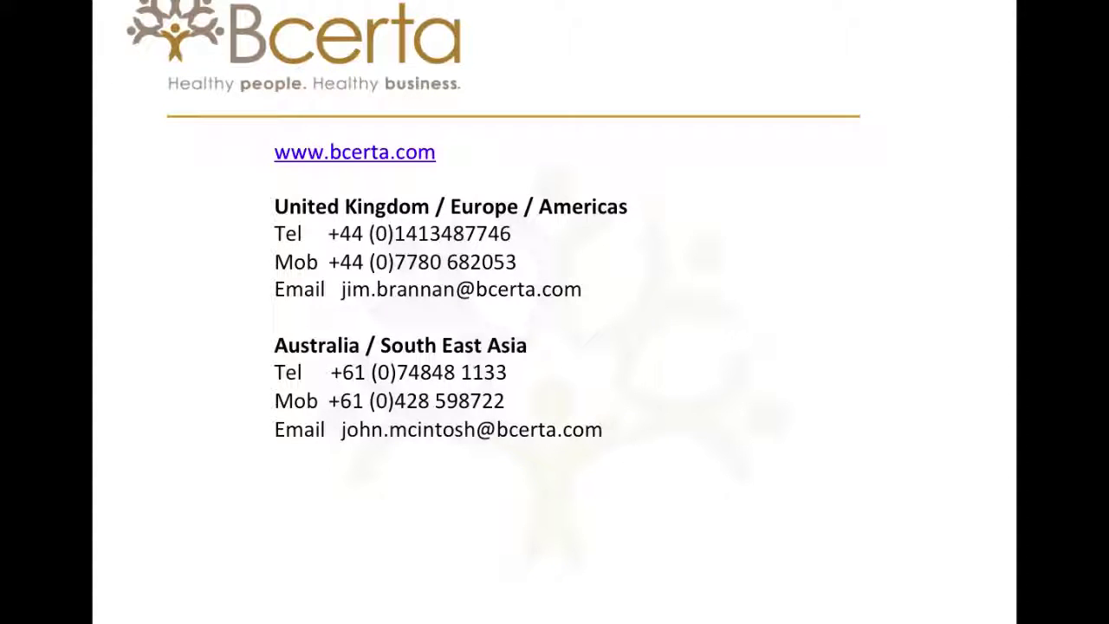